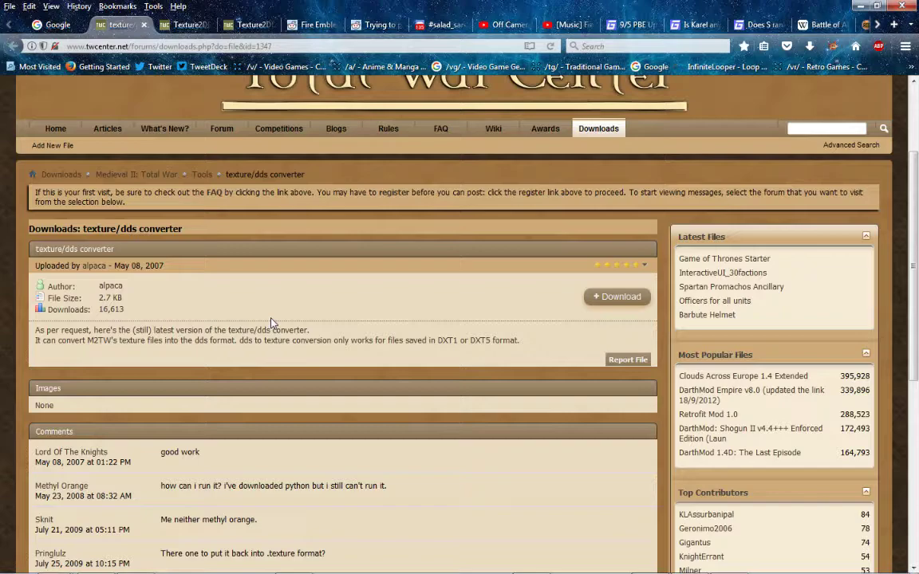
Step: Save the 64-bit Python 2.6.6 MSI from the comment link, then cancel its run prompt from Downloads
click(187, 25)
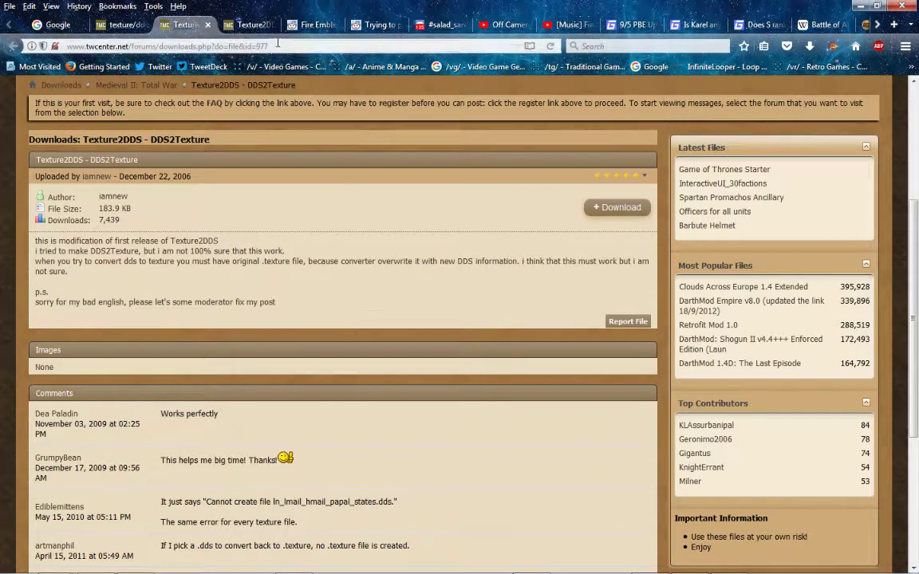
scroll(267, 240, down, 3)
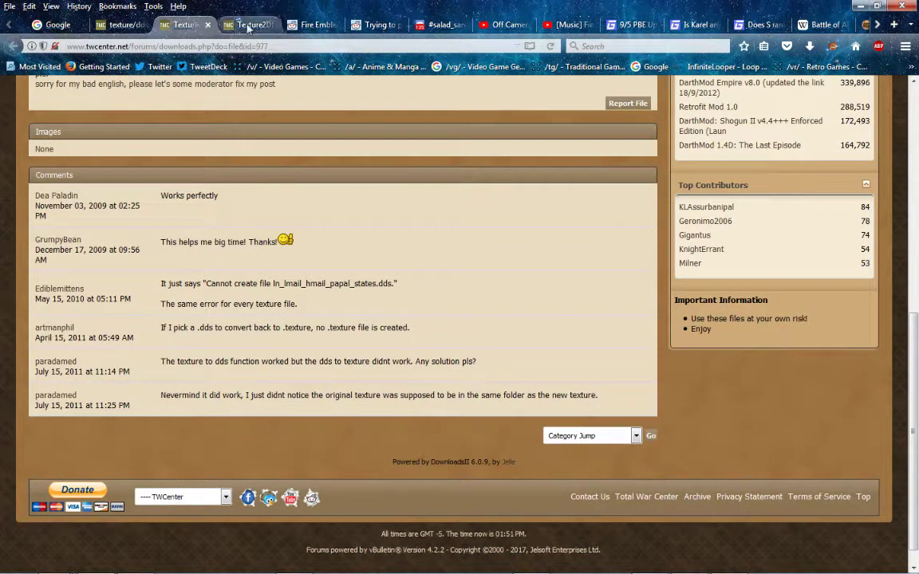
click(119, 24)
scroll(314, 355, down, 2)
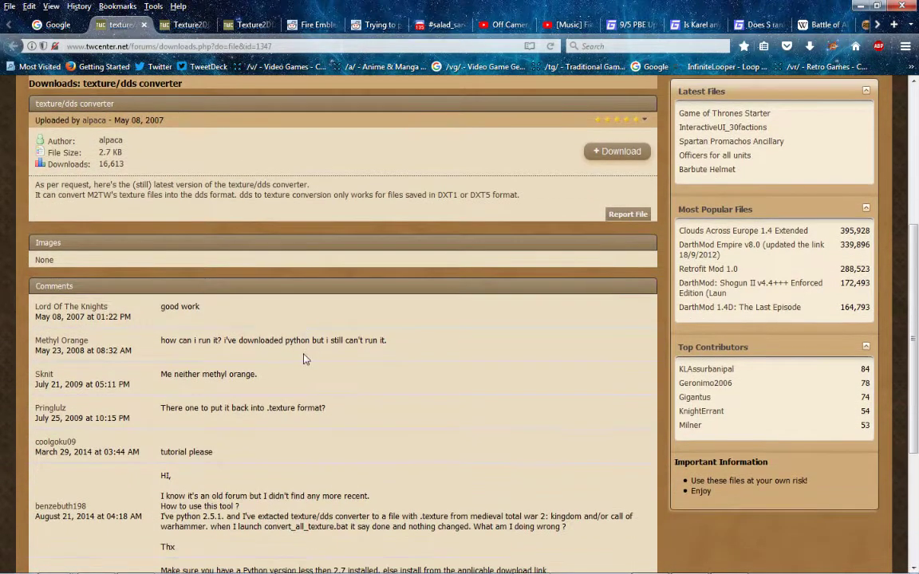
scroll(273, 318, down, 3)
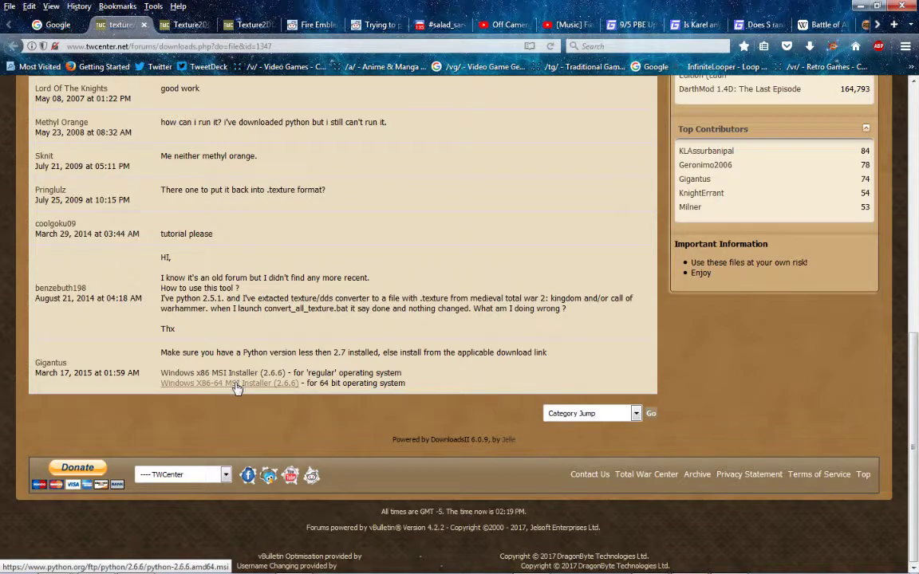
click(236, 384)
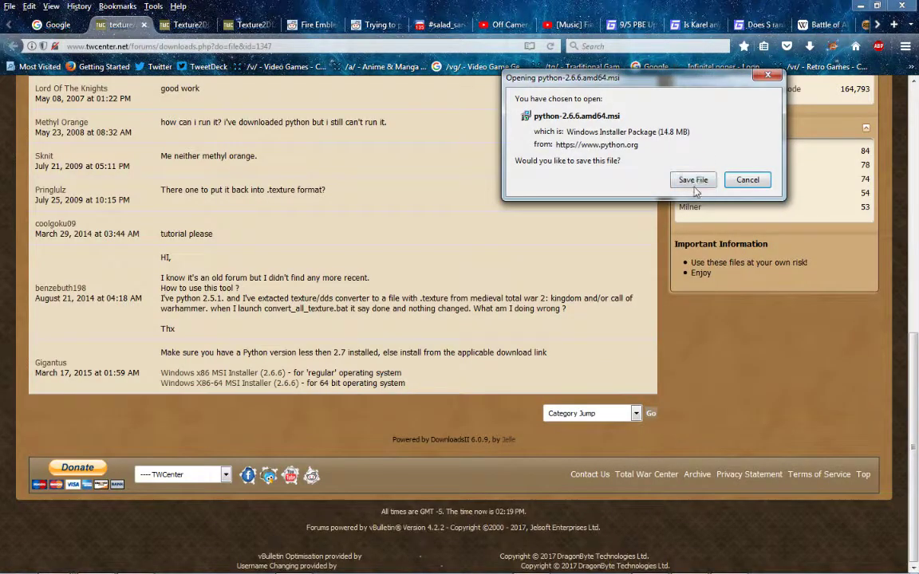
click(692, 179)
click(809, 47)
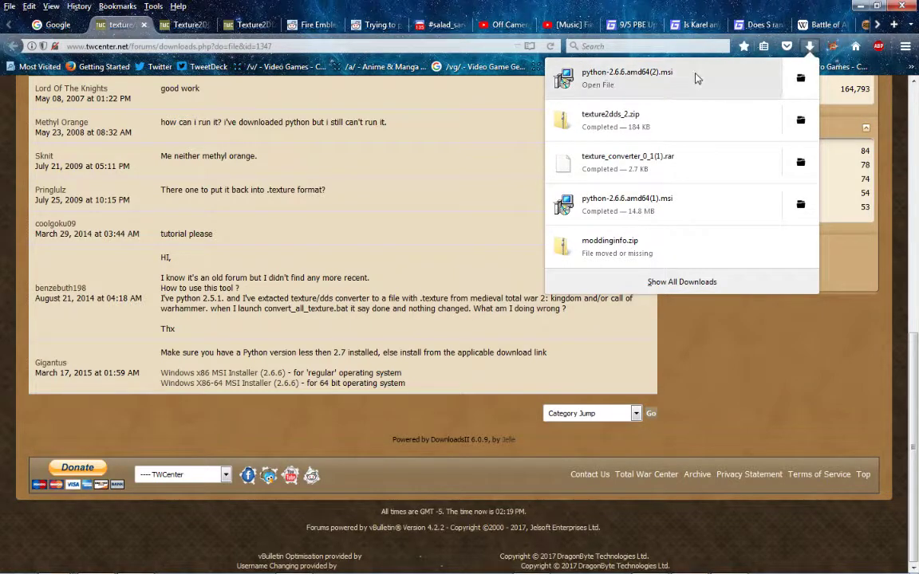
click(697, 78)
click(431, 319)
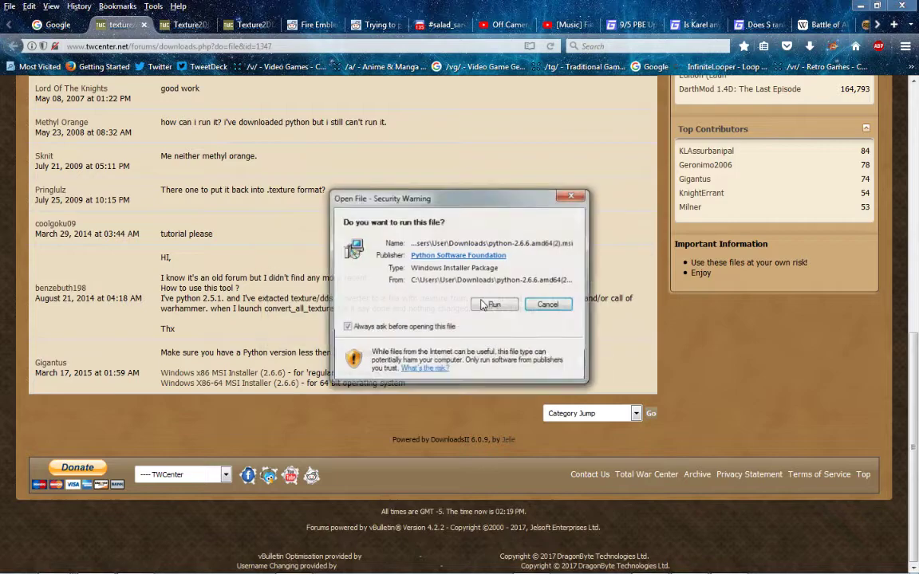
click(547, 305)
Step: Download texture2dds_2(1).zip (184 KB) from the Texture2DDS - DDS2Texture page and check the Downloads list
scroll(373, 298, up, 5)
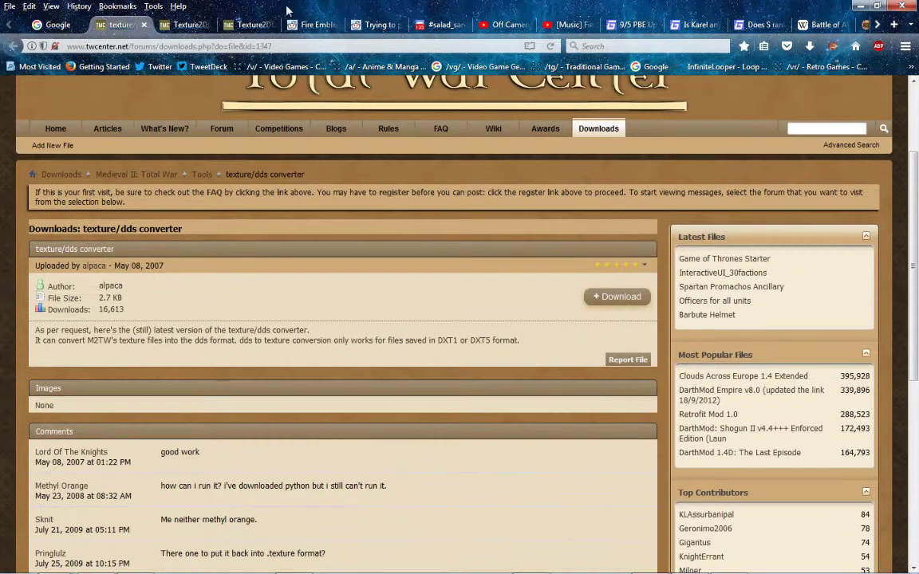
click(189, 26)
scroll(275, 188, up, 10)
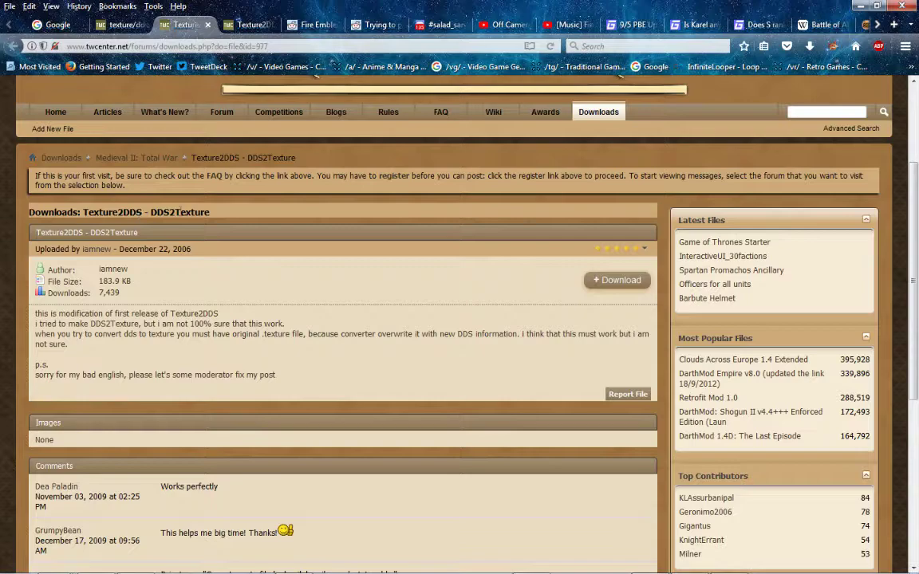
scroll(330, 249, down, 3)
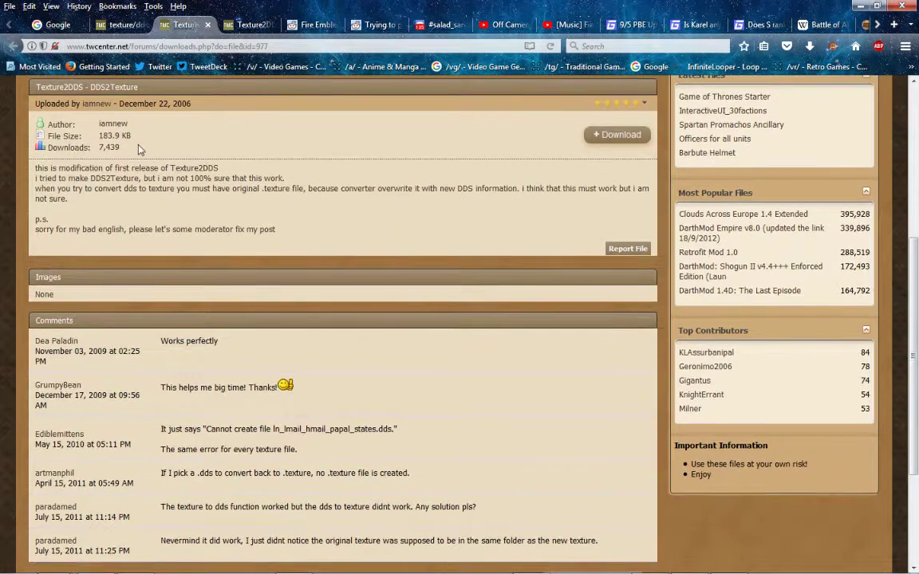
click(611, 136)
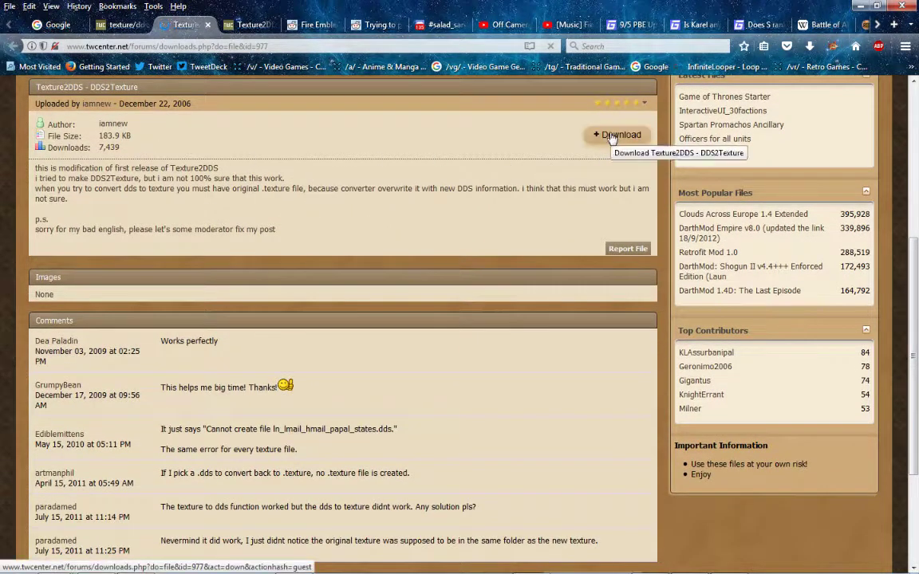
click(810, 48)
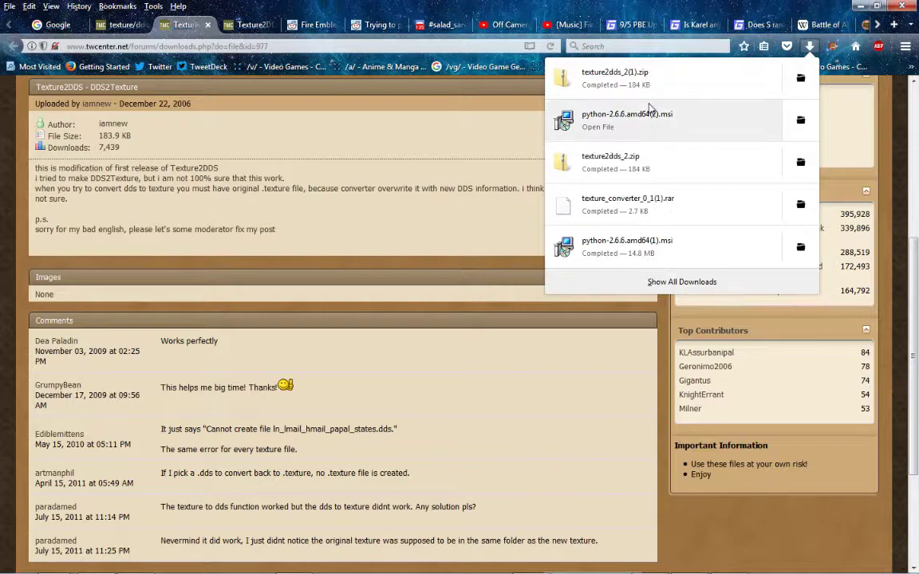
click(539, 83)
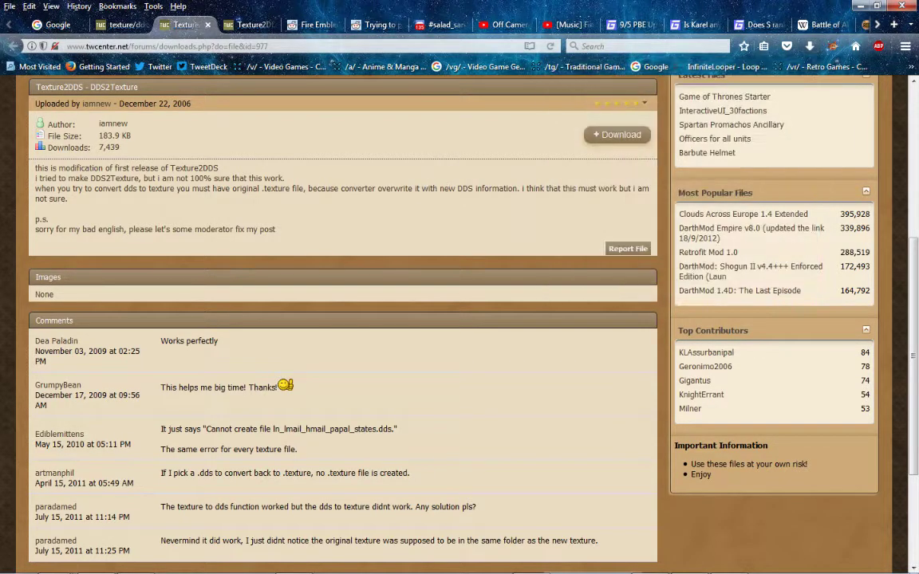
Step: Bring up the textures Explorer window and navigate to the Hyrule mod's data folder
mouse_move(53, 562)
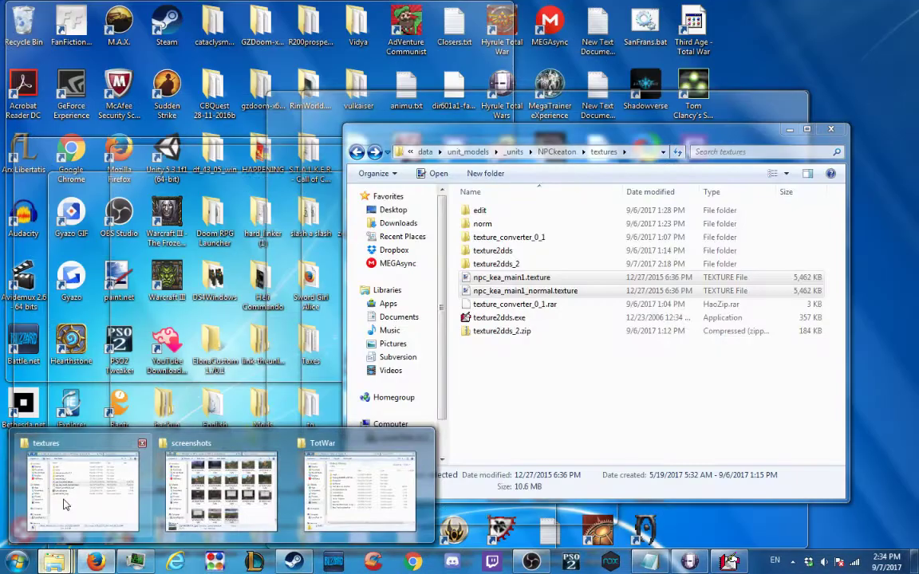
click(66, 504)
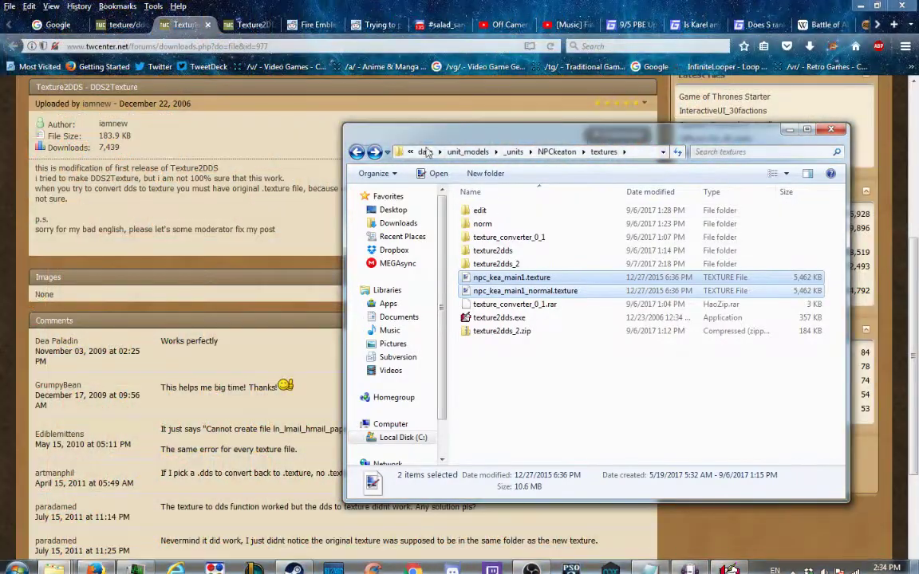
click(425, 151)
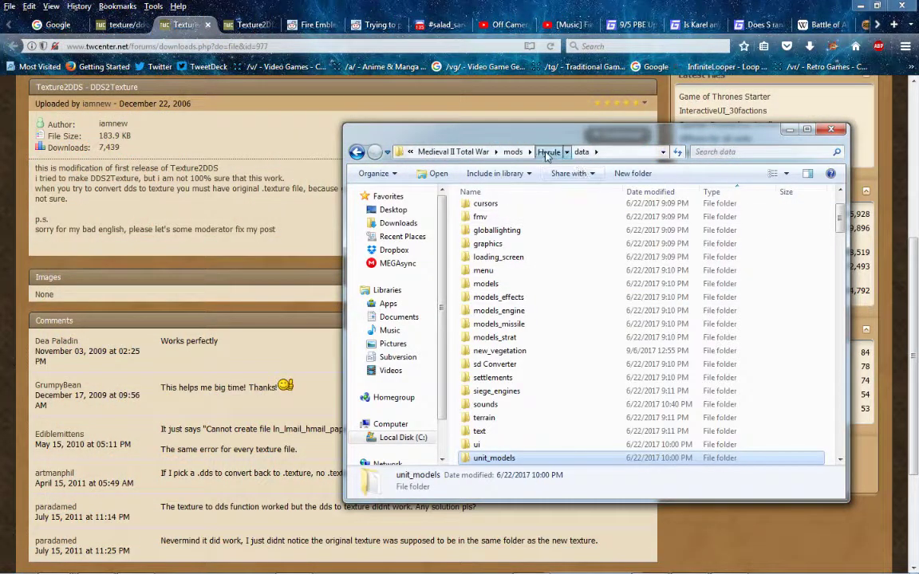
click(475, 152)
double_click(480, 237)
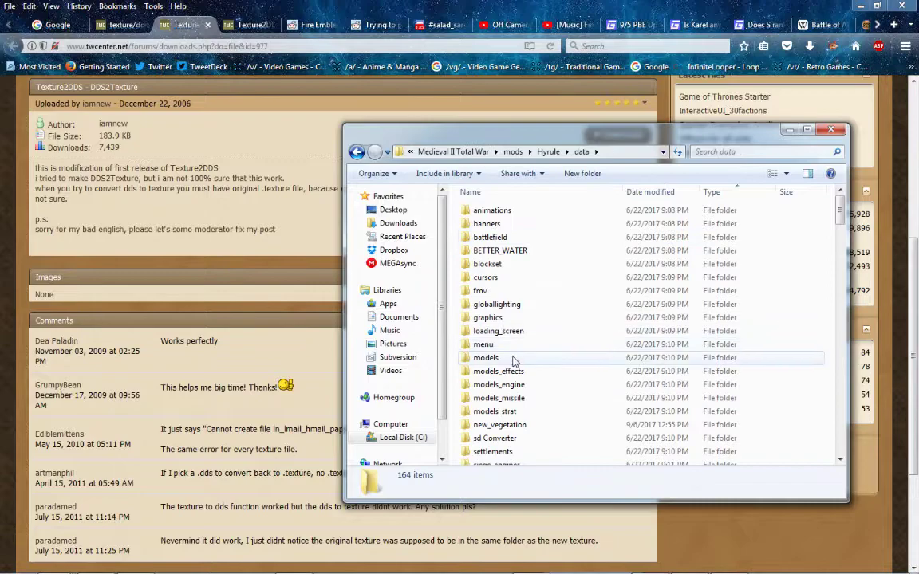
click(488, 352)
scroll(515, 365, down, 4)
scroll(515, 364, down, 2)
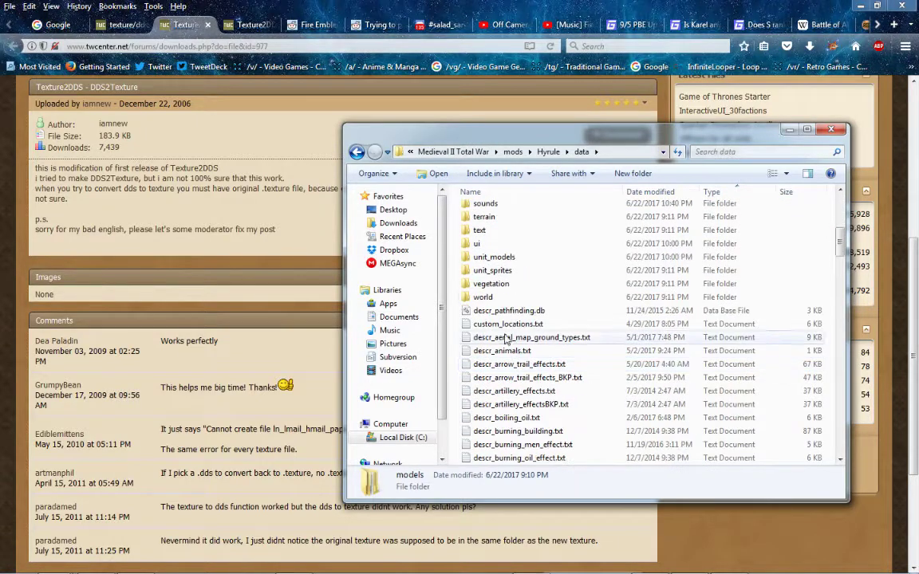
Step: Browse unit_models > _units > NPCkeaton > textures and find texture2dds.exe inside texture2dds_2
double_click(510, 258)
click(503, 213)
double_click(504, 212)
click(524, 360)
scroll(523, 366, down, 4)
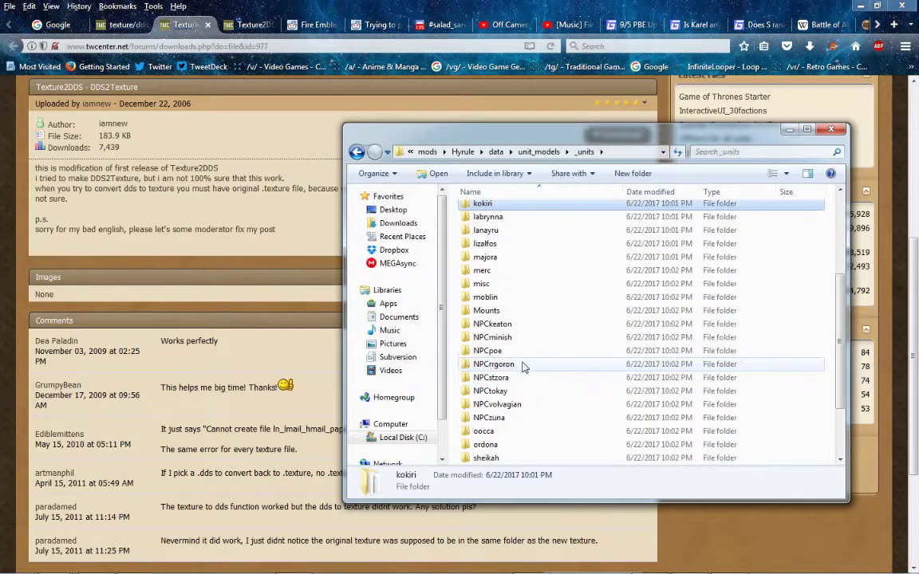
double_click(515, 327)
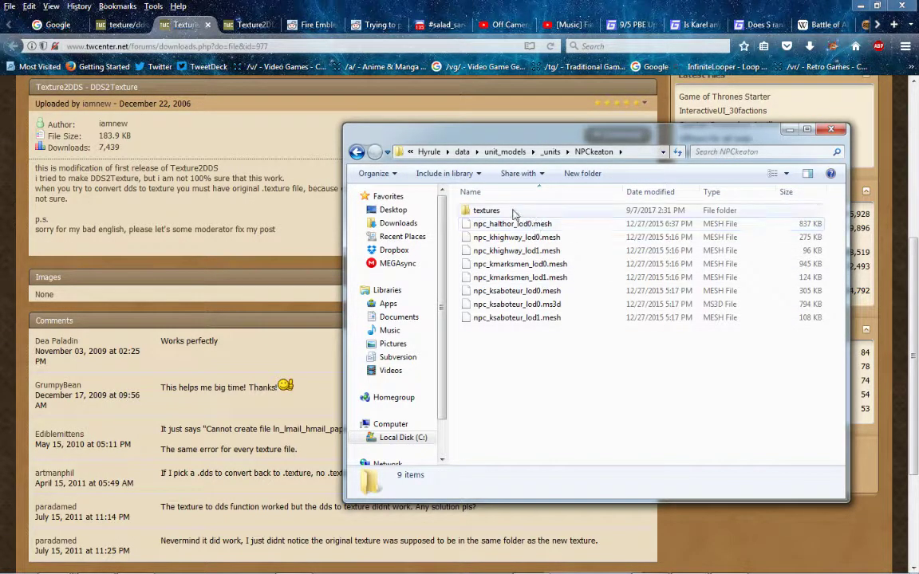
double_click(487, 211)
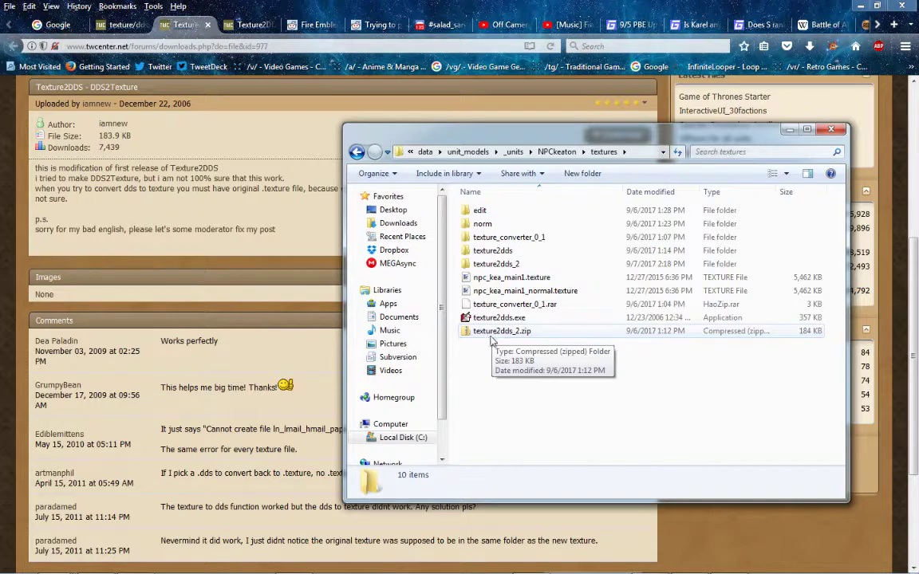
double_click(496, 264)
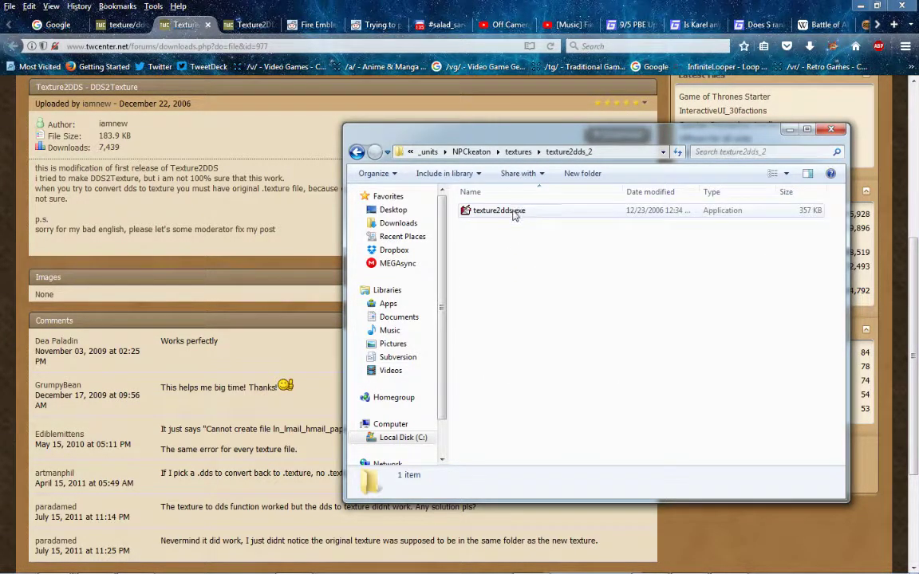
click(356, 152)
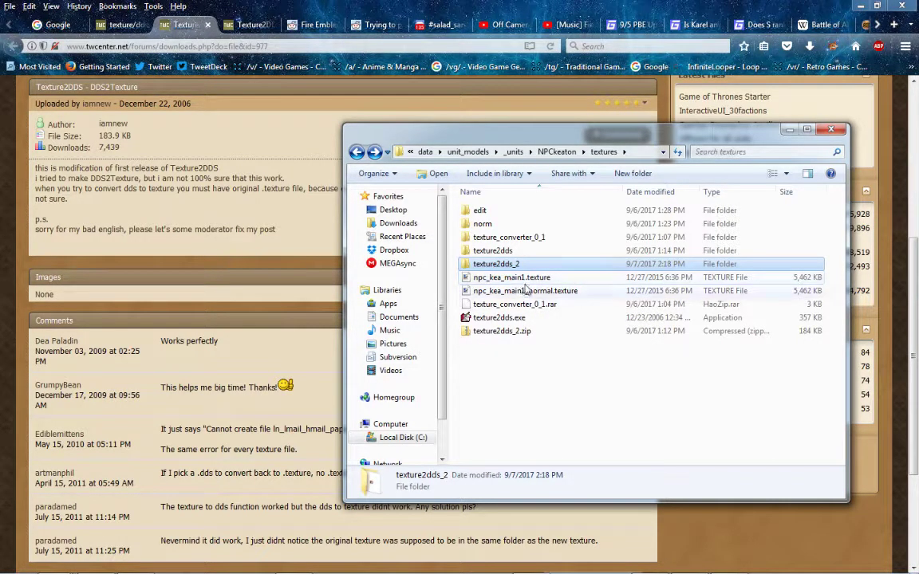
Step: Run texture2dds.exe to convert npc_kea_main1.texture into npc_kea_main1.dds and refresh the folder
double_click(510, 317)
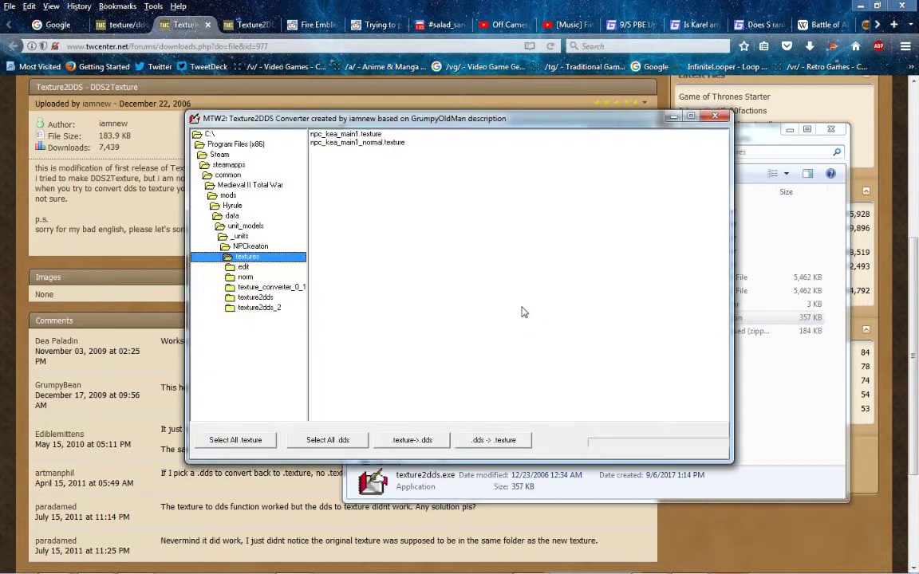
click(356, 136)
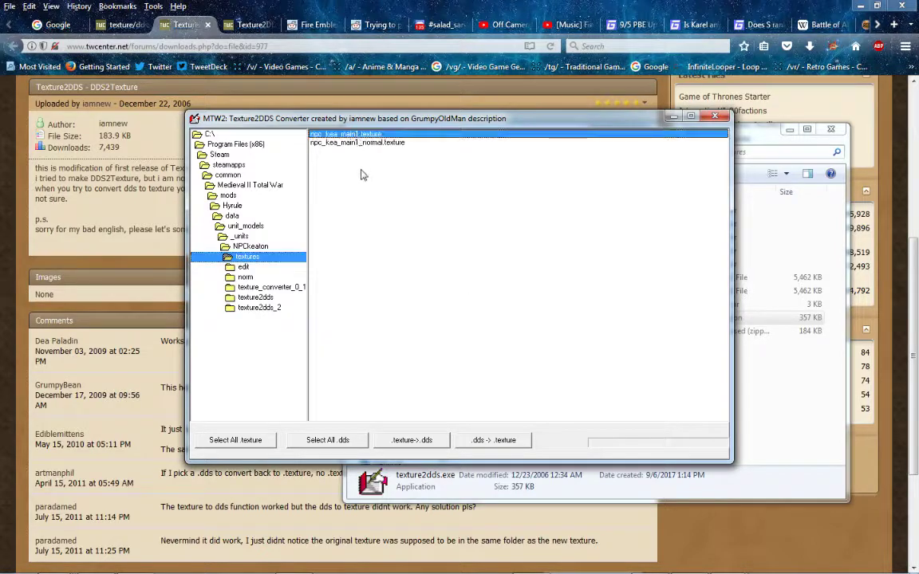
click(414, 444)
click(467, 306)
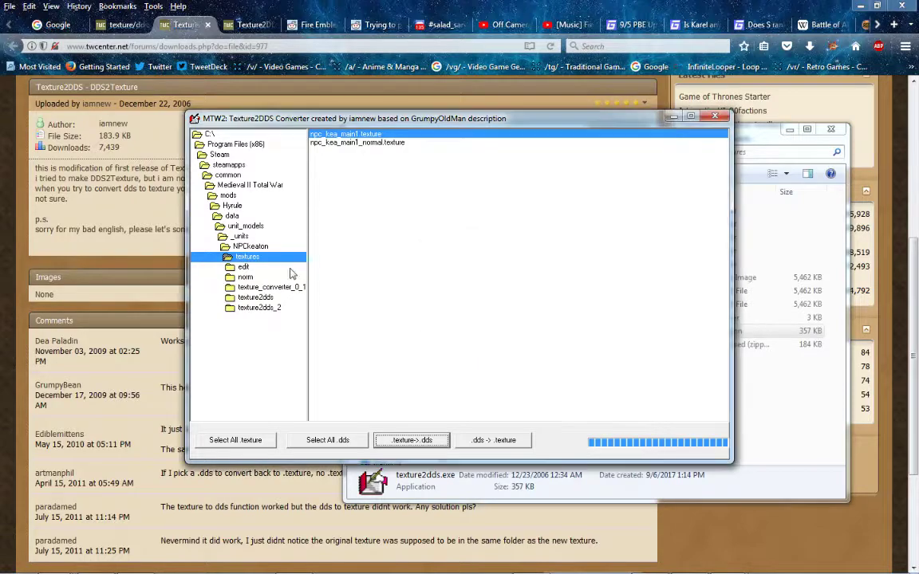
click(254, 258)
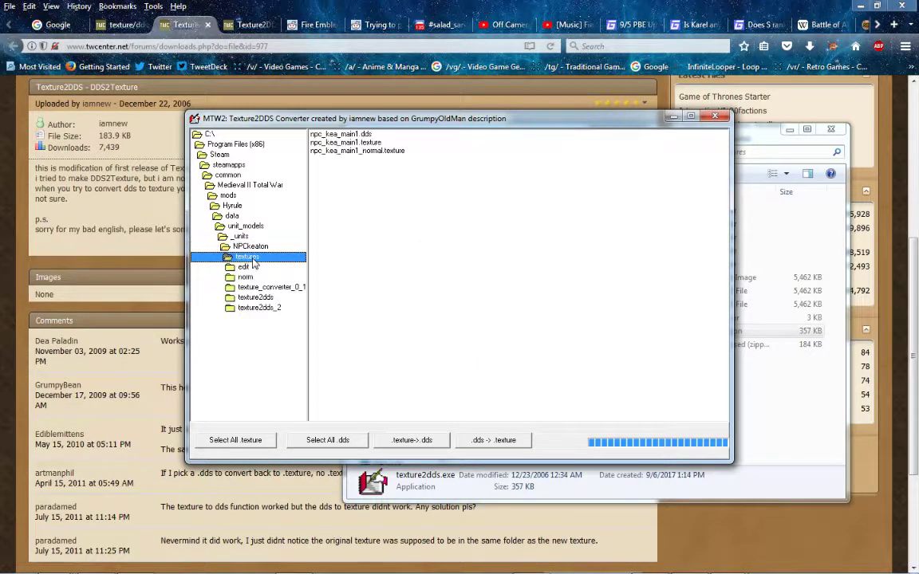
Step: Open npc_kea_main1.dds in paint.net through the Open with menu
key(alt+Tab)
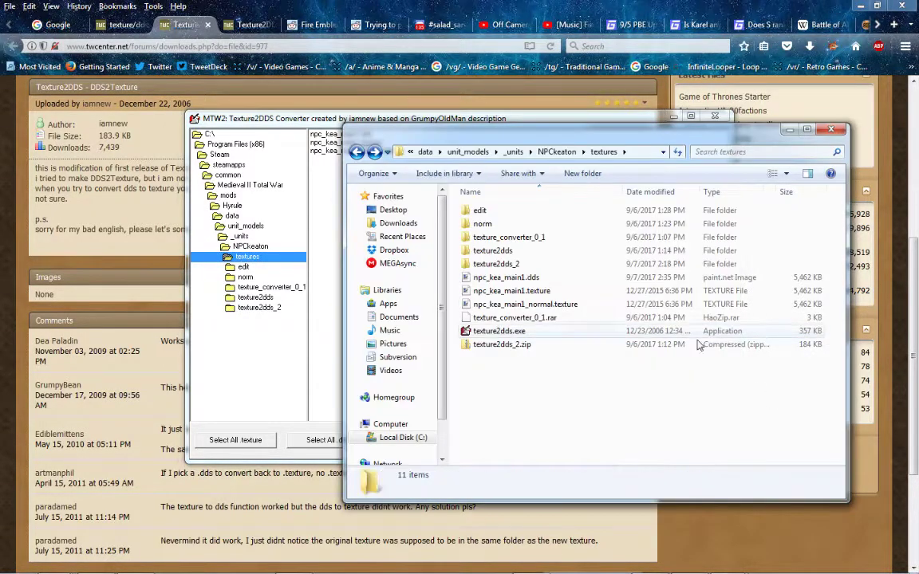
click(522, 278)
right_click(520, 277)
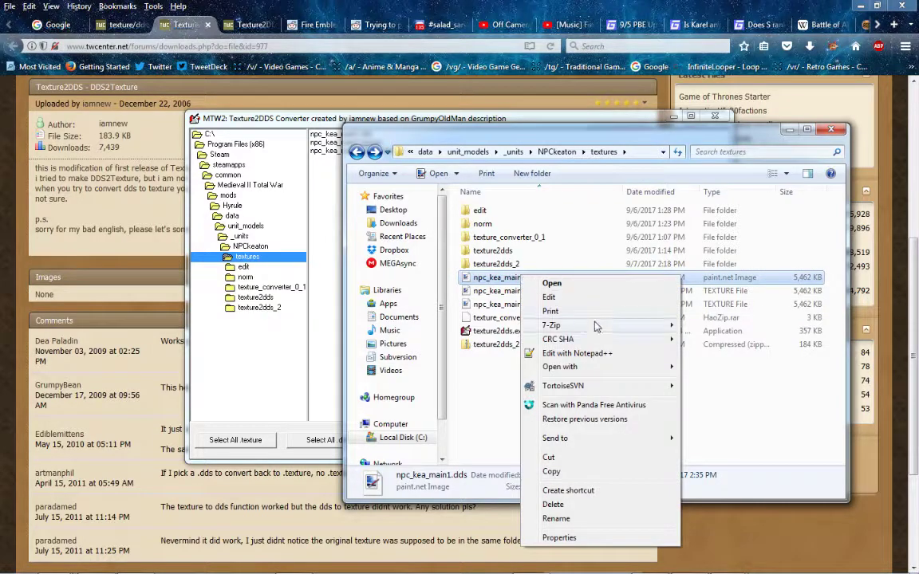
mouse_move(638, 368)
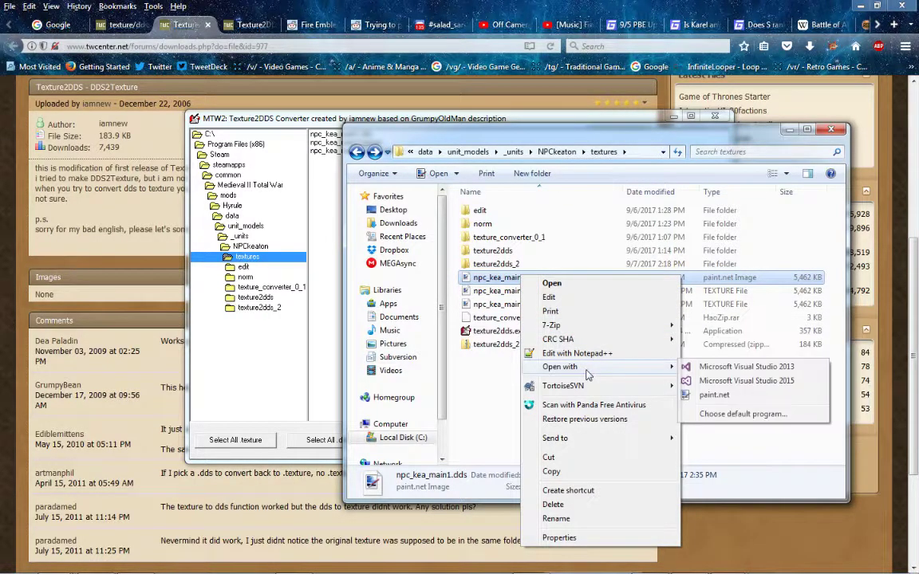
click(713, 394)
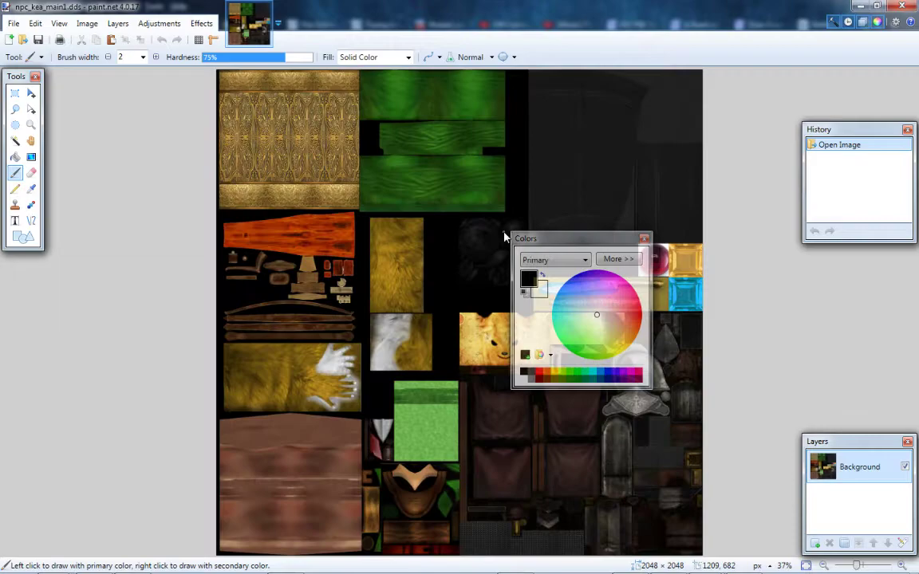
Step: Move the Colors panel aside, set brush width to 30 and pick blue as primary colour
drag(551, 240, 731, 158)
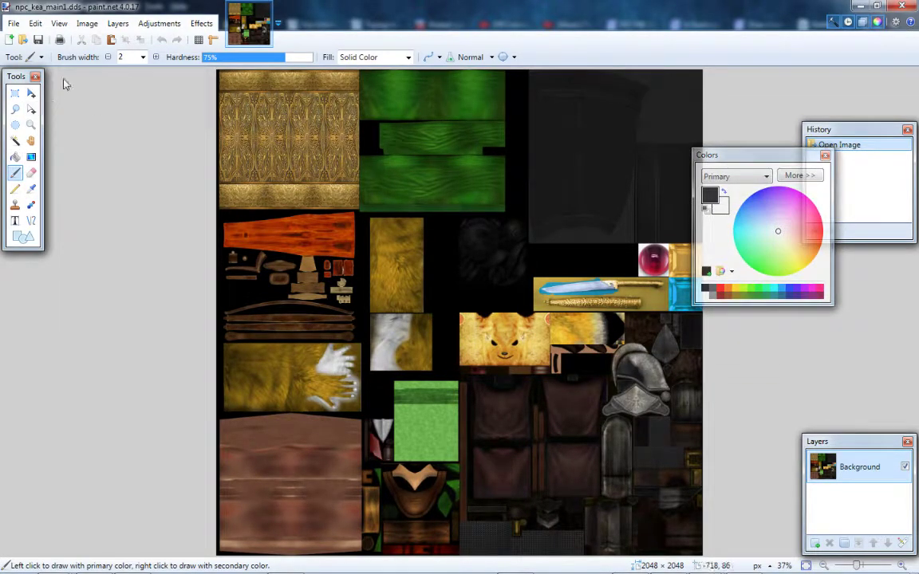
click(142, 57)
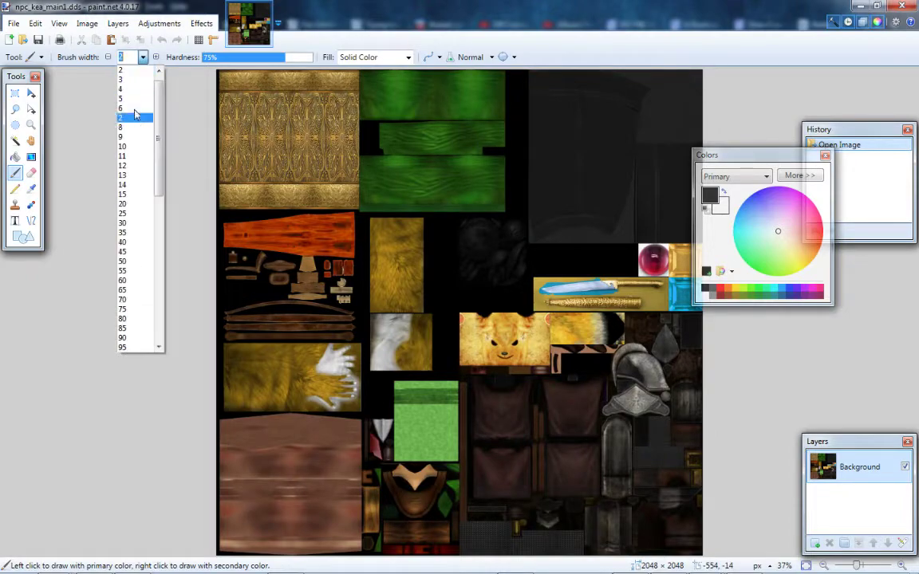
click(129, 224)
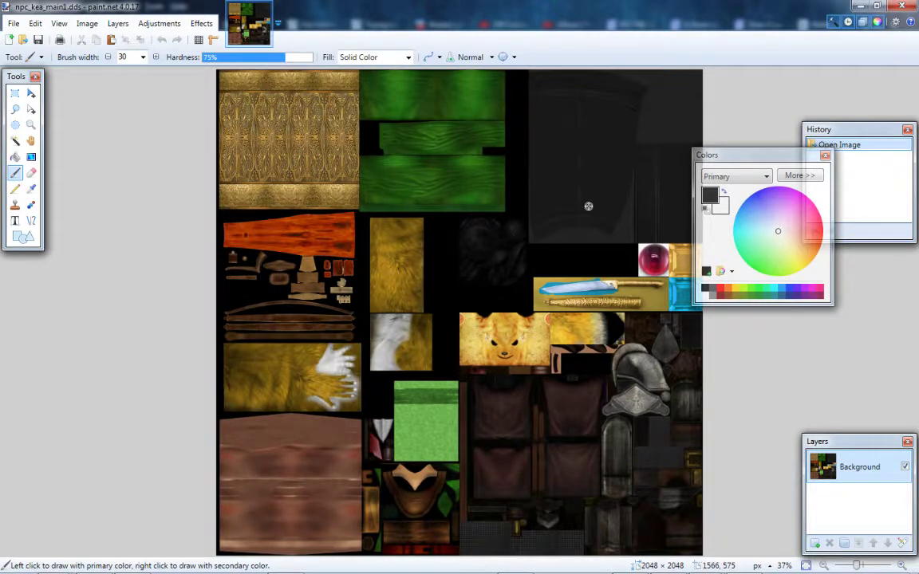
click(763, 202)
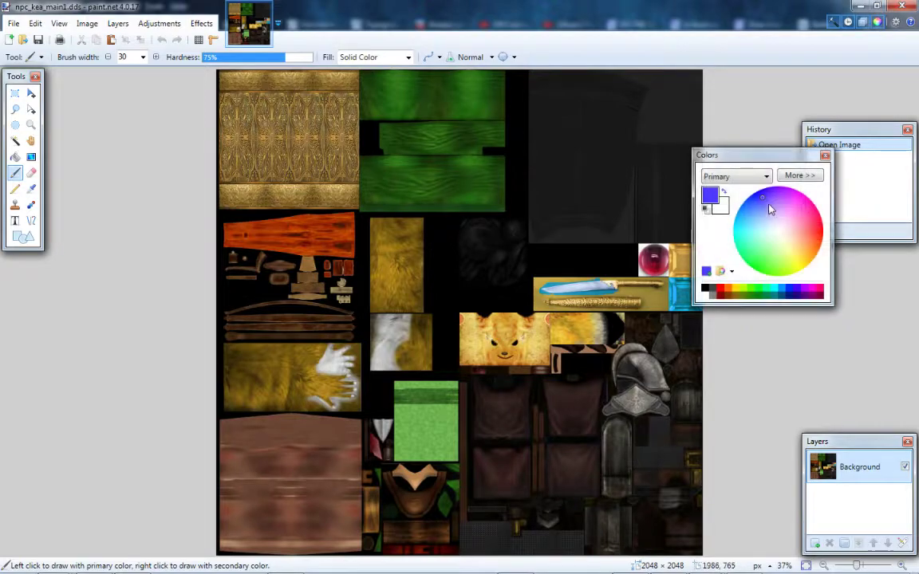
Step: Paint one blue eye and one green eye on the fox face
click(494, 343)
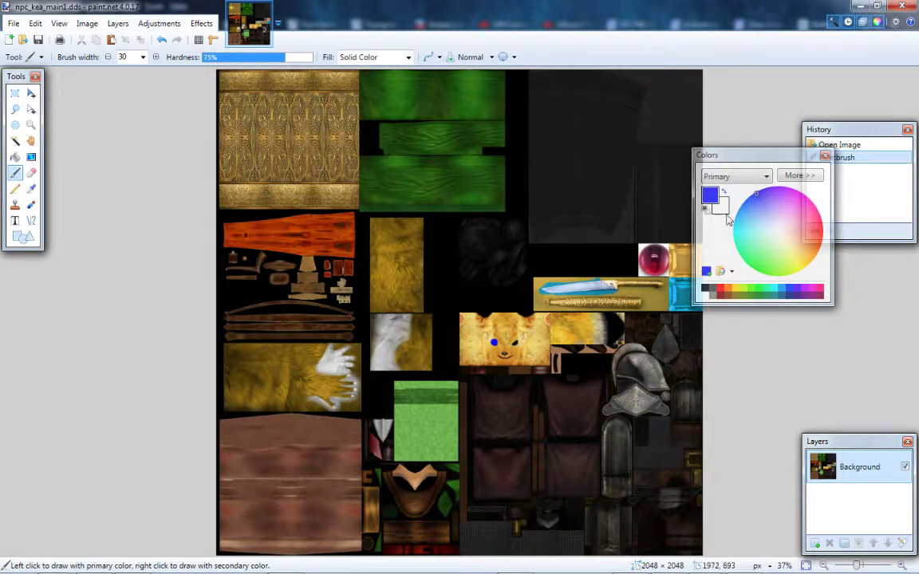
click(759, 265)
click(515, 342)
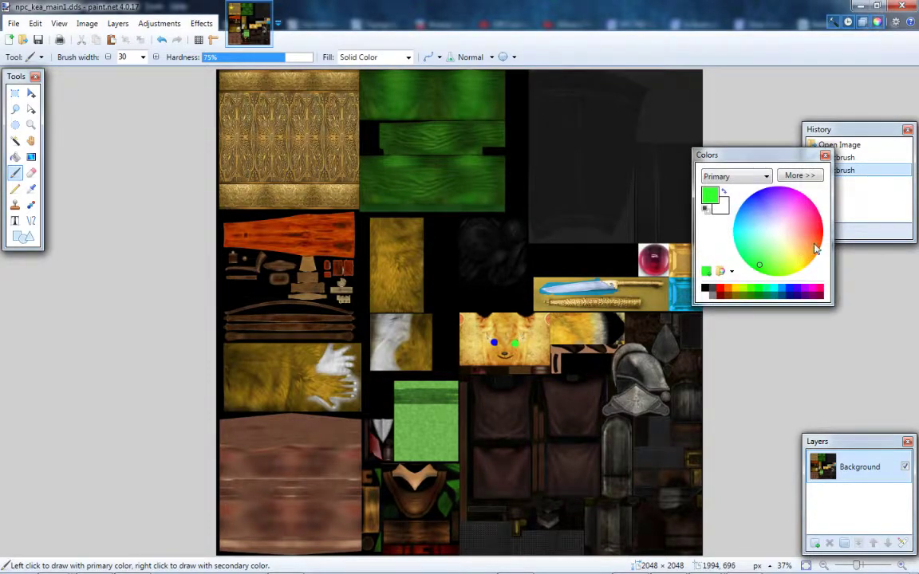
Step: Switch to orange and dot the green cloak piece with thirteen orange spots
click(814, 243)
click(383, 170)
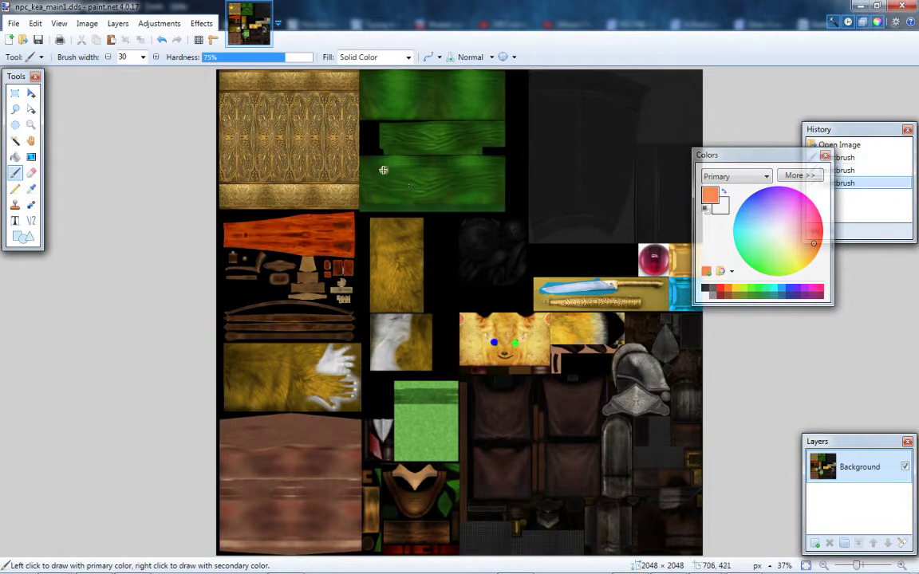
click(409, 170)
click(396, 185)
click(379, 196)
click(403, 204)
click(377, 181)
click(412, 185)
click(451, 172)
click(456, 190)
click(471, 187)
click(485, 177)
click(484, 202)
click(454, 206)
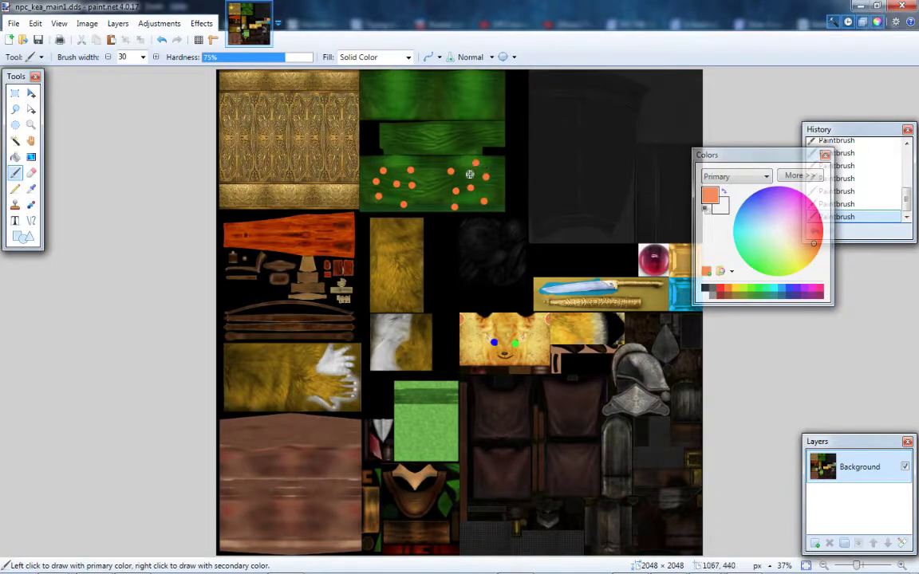
Step: Add nine orange dots to the upper green texture, then switch the colour to pink
click(374, 110)
click(389, 110)
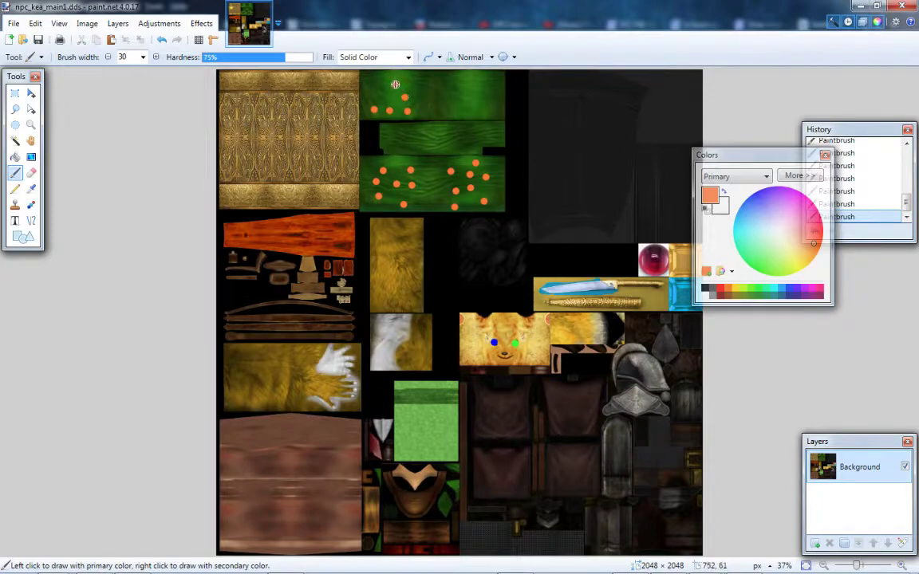
click(395, 84)
click(385, 97)
click(462, 112)
click(482, 111)
click(487, 98)
click(474, 84)
click(457, 86)
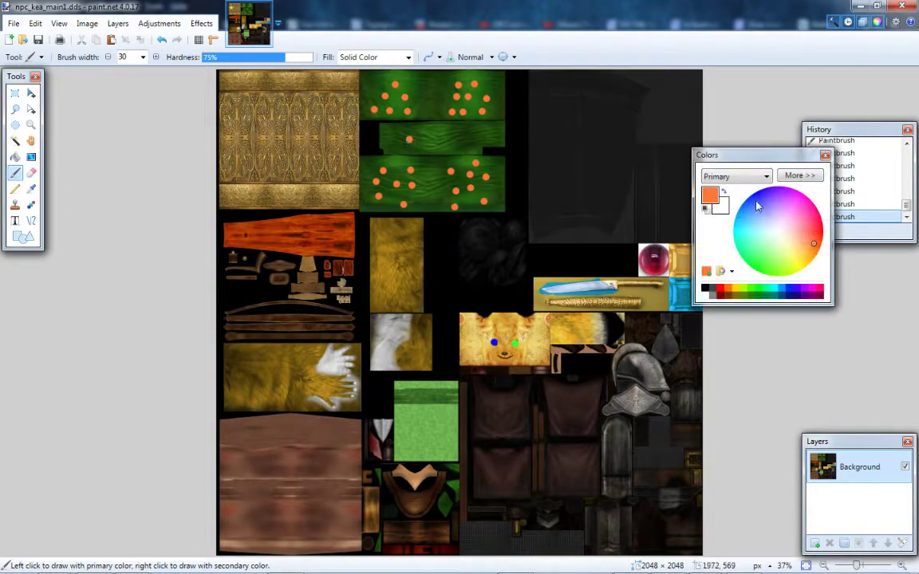
click(796, 198)
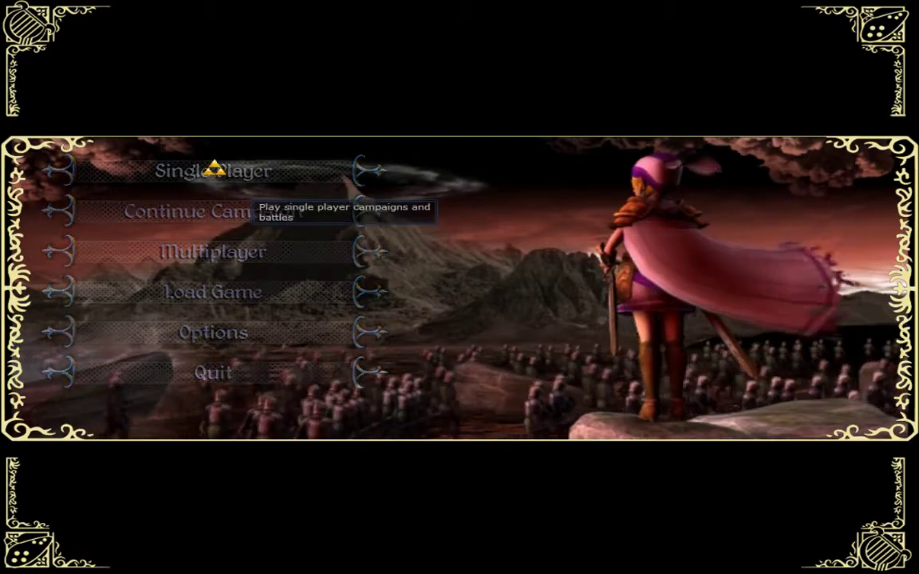
Step: Set up a custom battle on the Domain Prime map with Moonfall weather
click(223, 171)
click(267, 259)
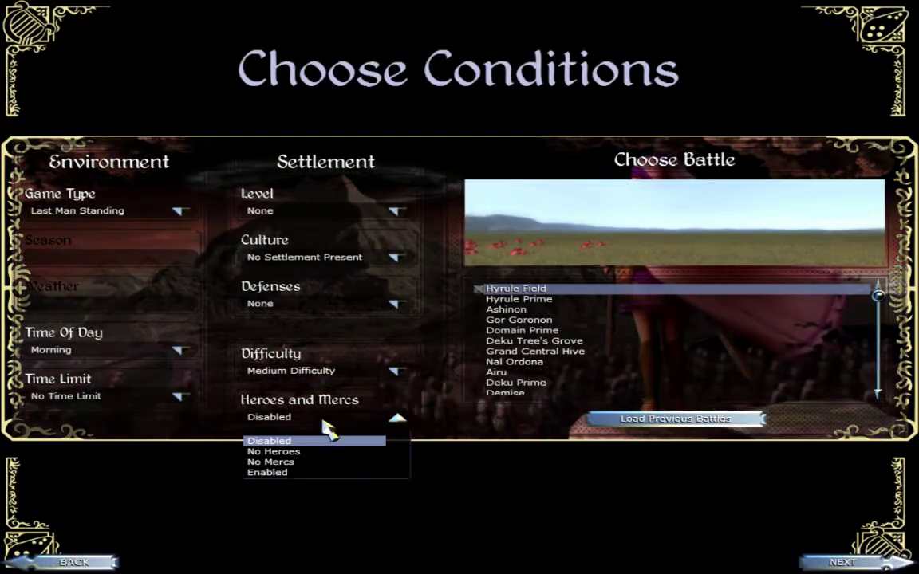
click(561, 342)
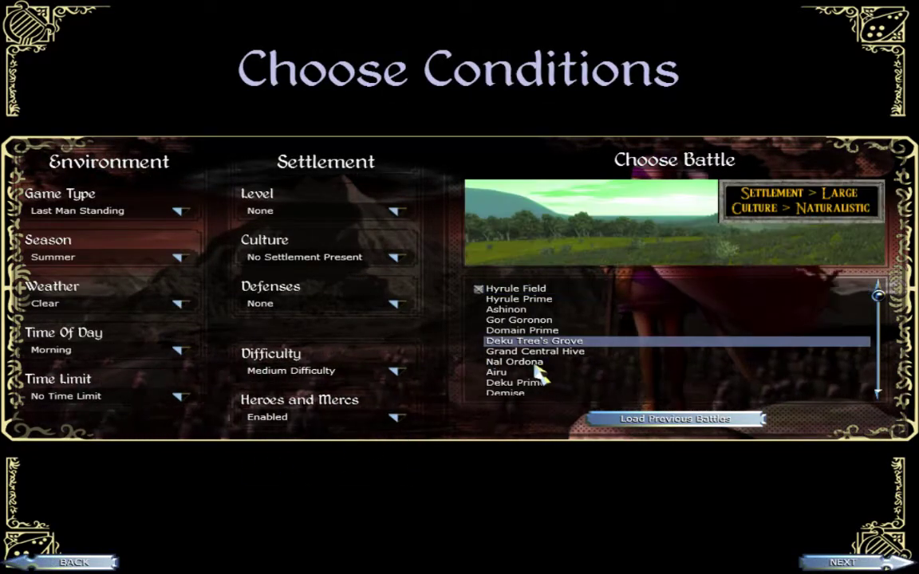
click(180, 304)
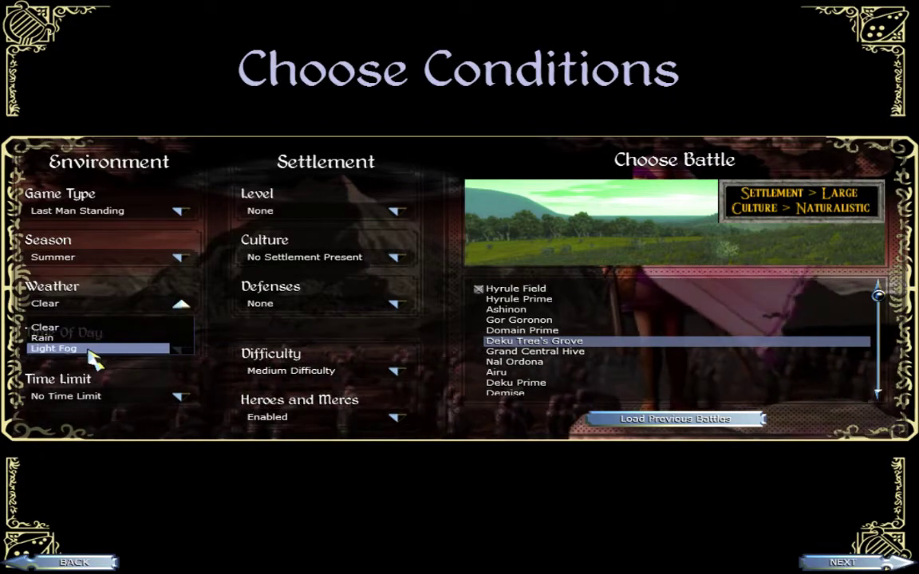
click(506, 331)
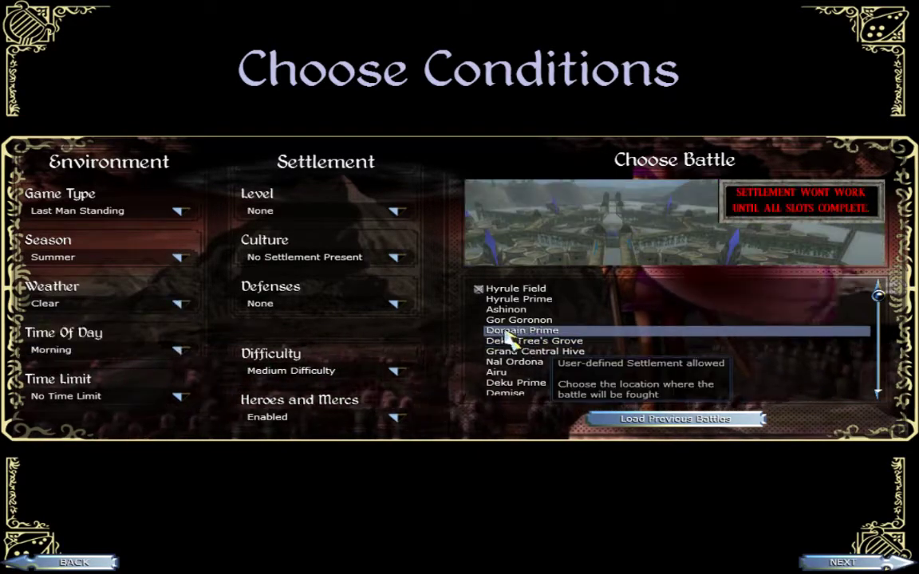
click(180, 304)
click(96, 382)
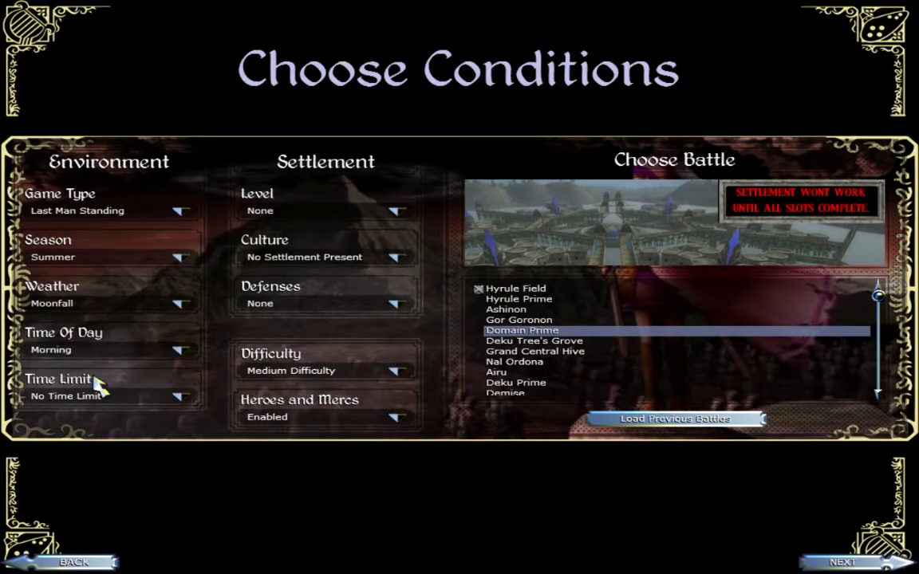
click(180, 352)
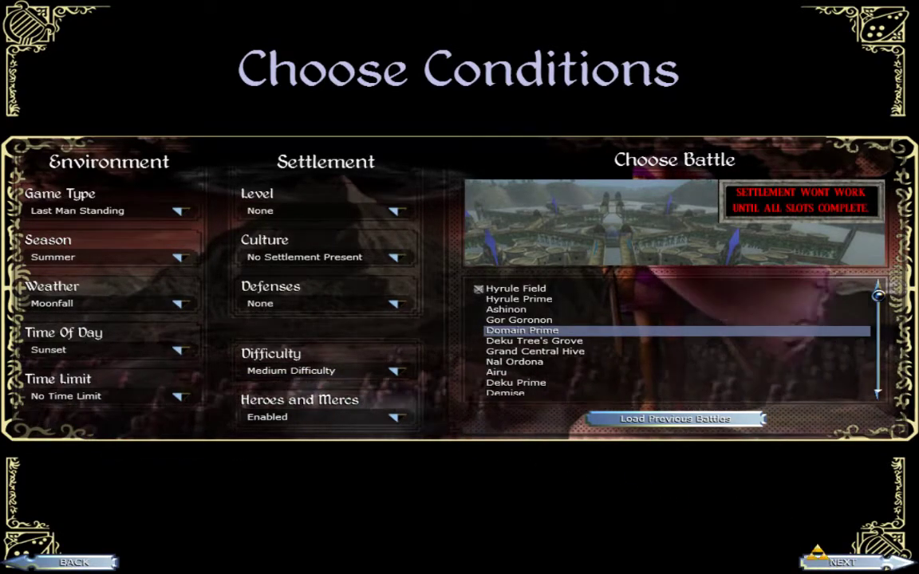
click(842, 562)
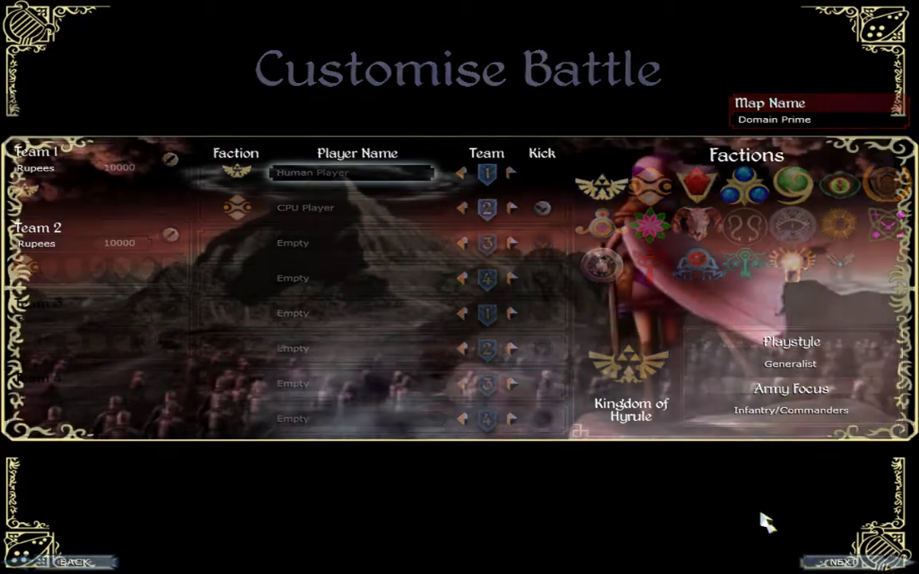
click(841, 562)
Step: Give team 1 two Keaton Highwaymen units, add a 126-soldier unit to Team 2, and start
click(614, 390)
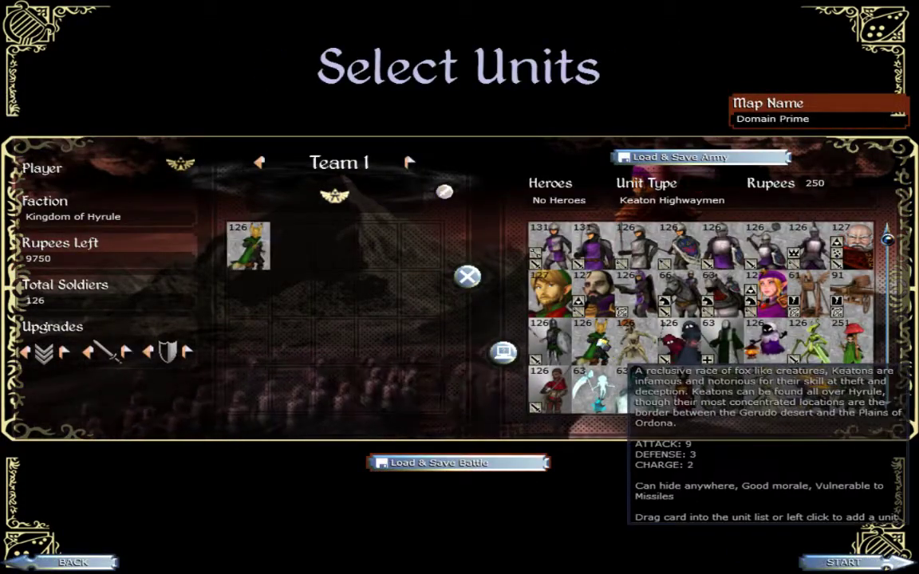
click(614, 391)
click(409, 163)
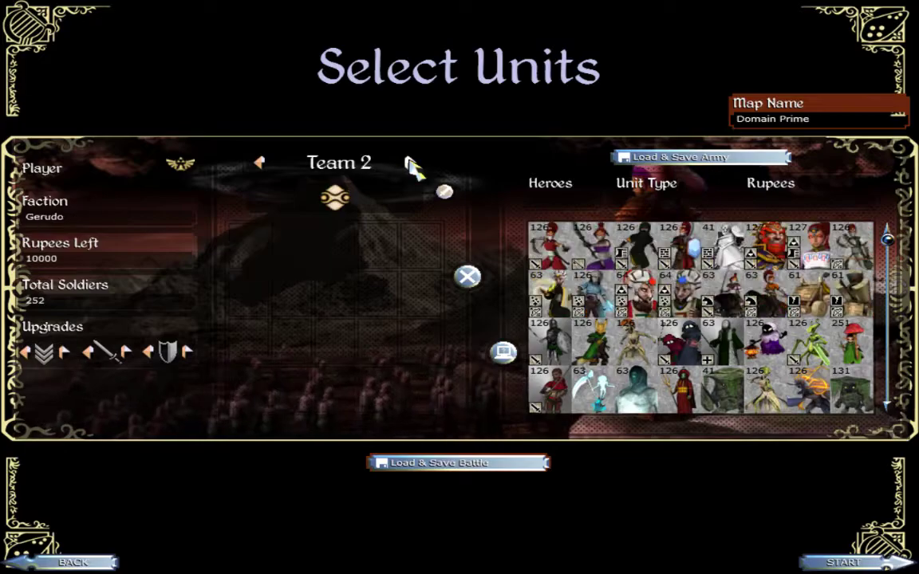
click(592, 341)
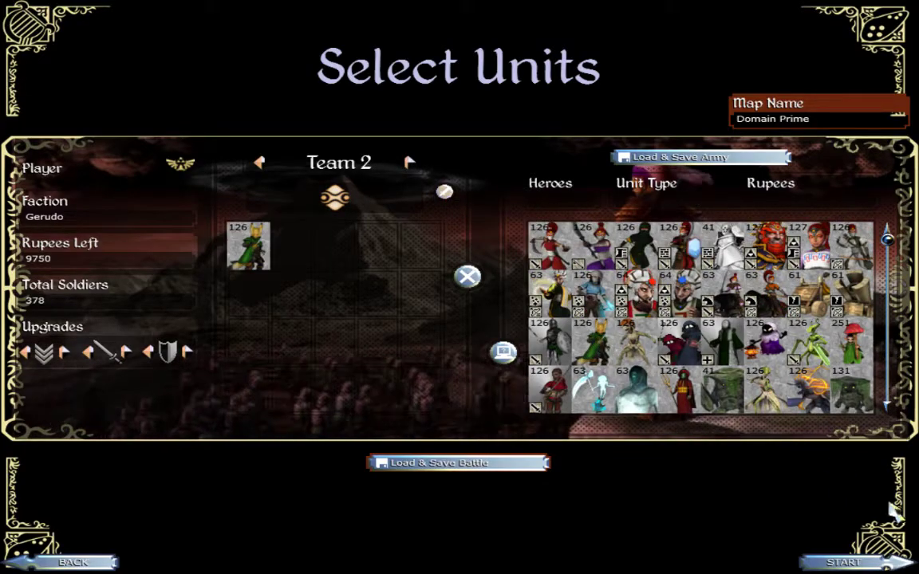
click(879, 563)
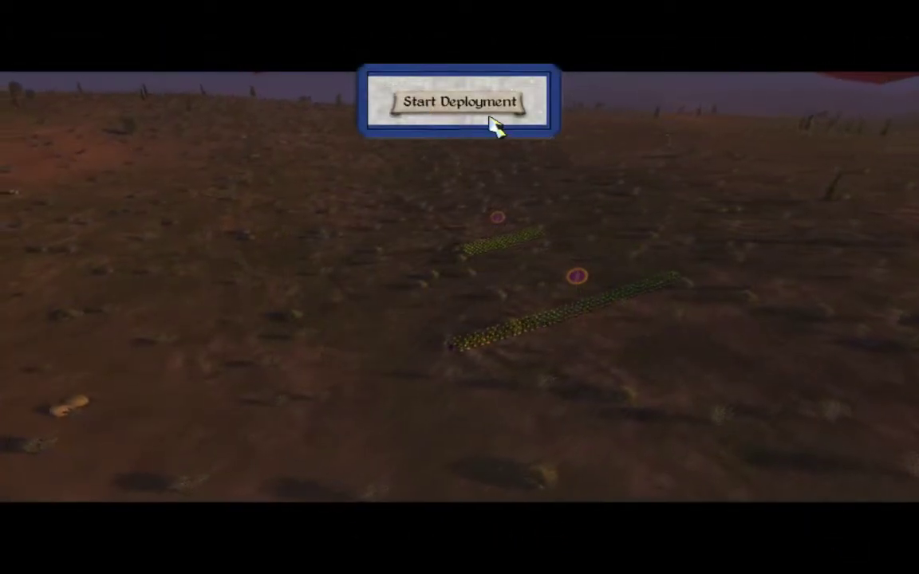
Step: Start deployment, swing the camera in close over the Keaton Highwaymen, then pause with Esc
click(477, 112)
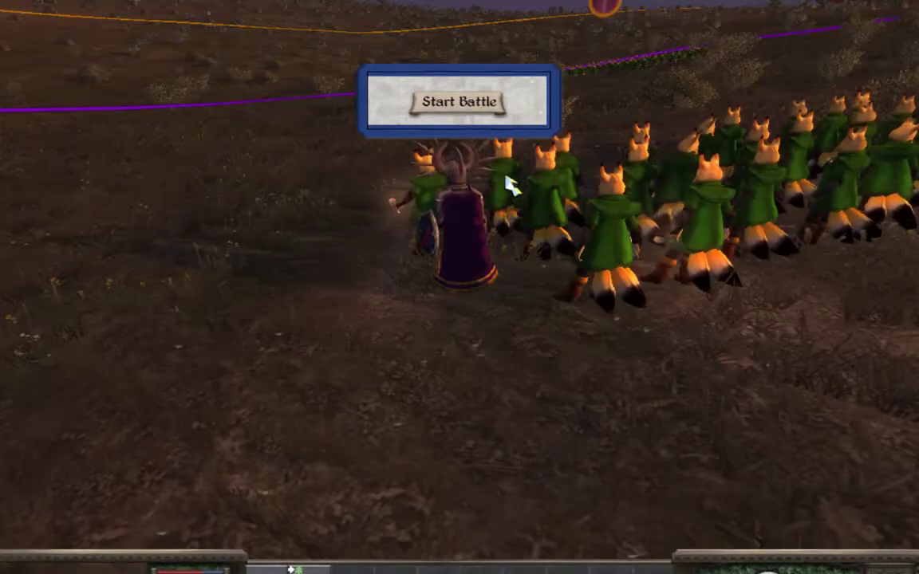
key(e)
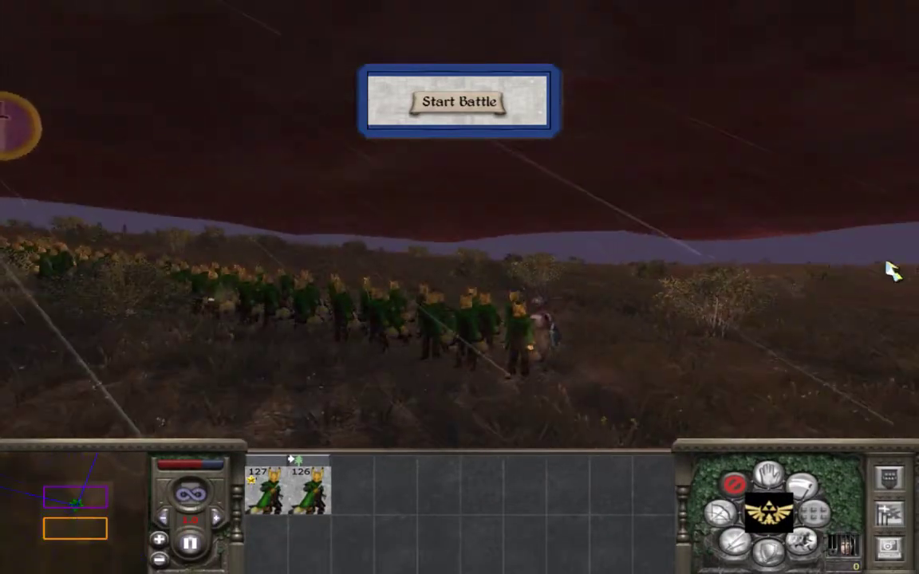
key(q)
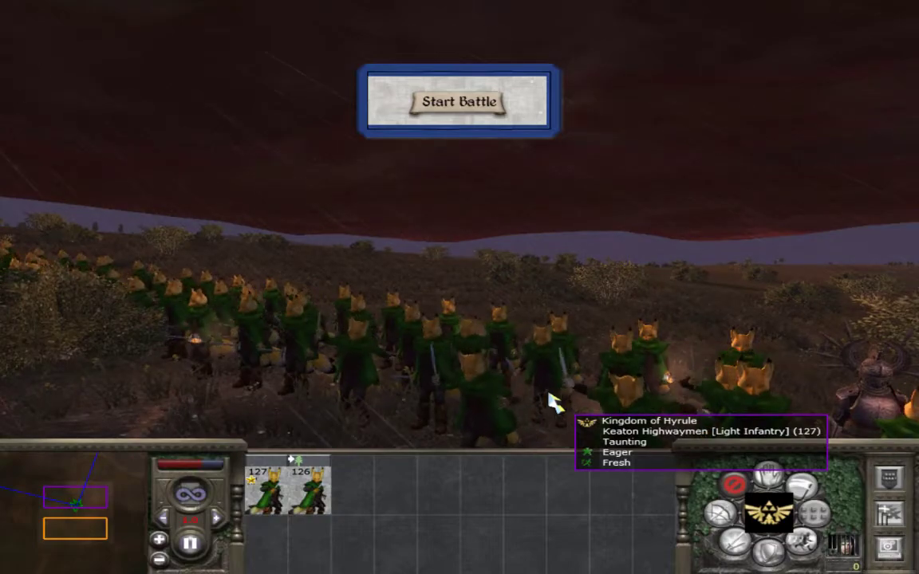
key(Escape)
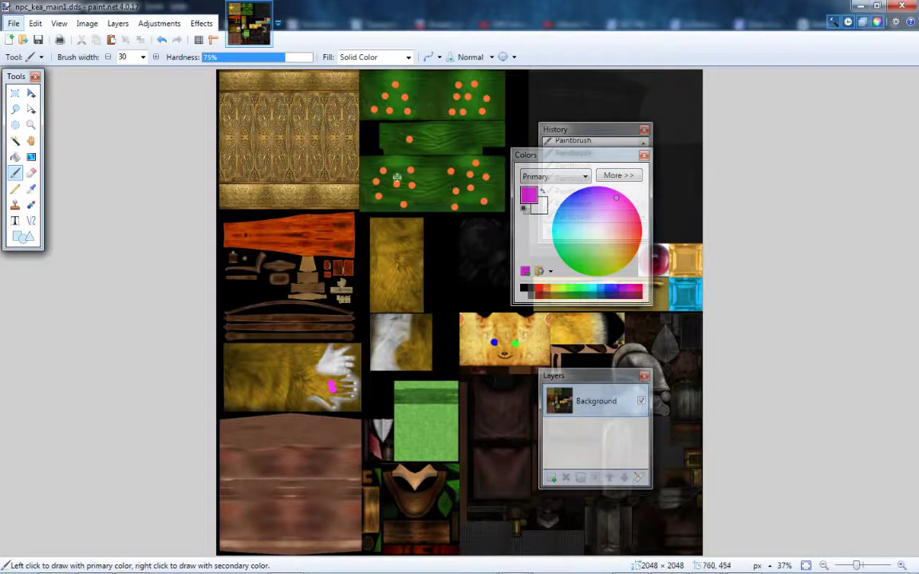
Step: Move the History, Colors and Layers panels off the texture
drag(573, 130, 786, 101)
drag(628, 153, 808, 223)
drag(591, 380, 783, 416)
Step: Save npc_kea_main1.dds as DXT5 (Interpolated Alpha) with Fant-resampled mipmaps
click(14, 23)
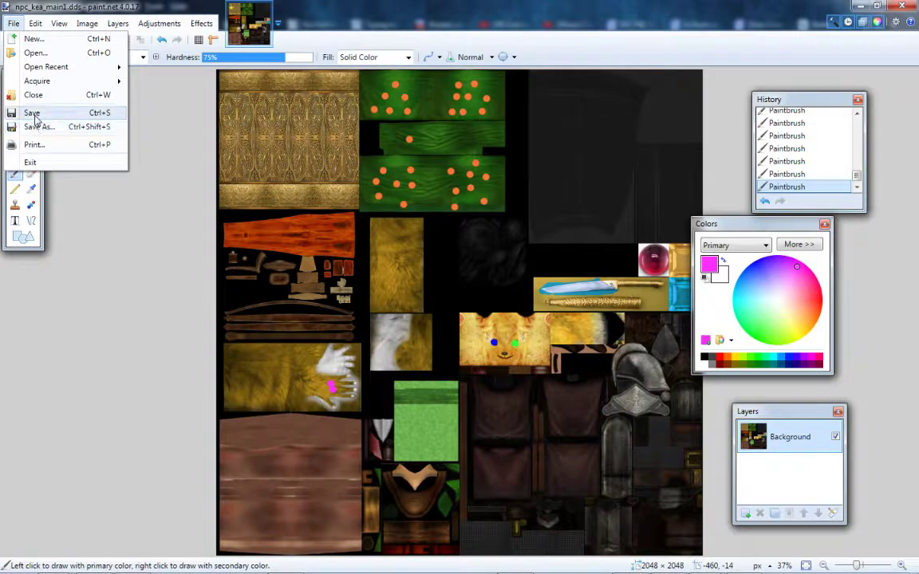
click(34, 114)
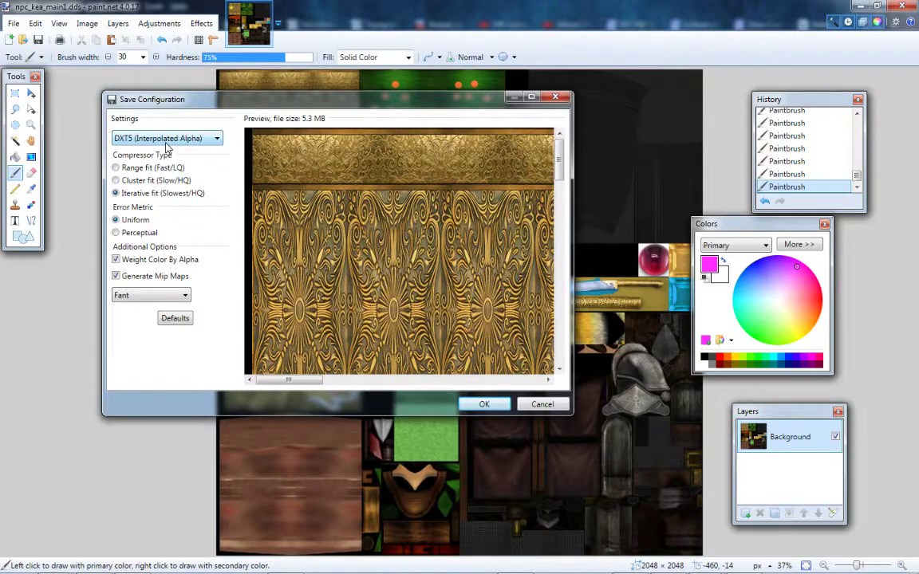
click(163, 138)
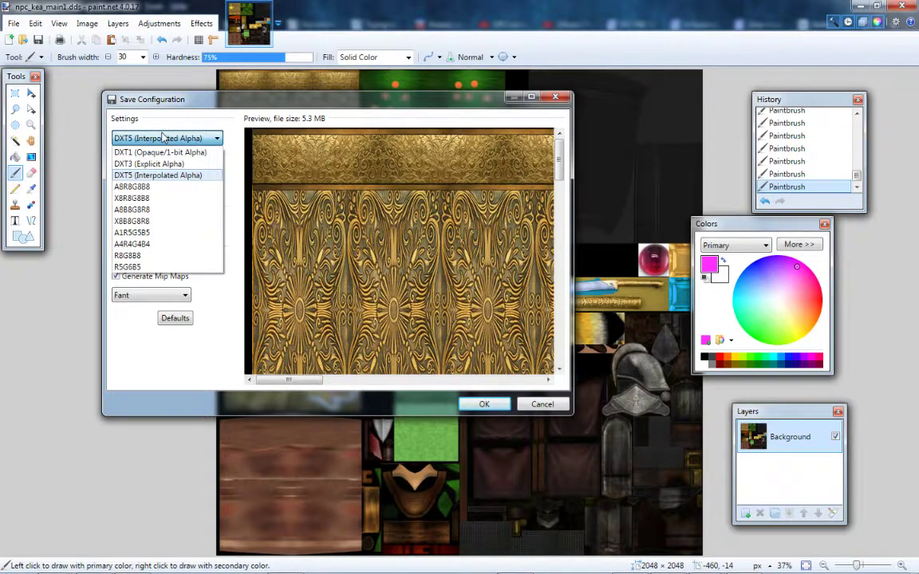
click(143, 176)
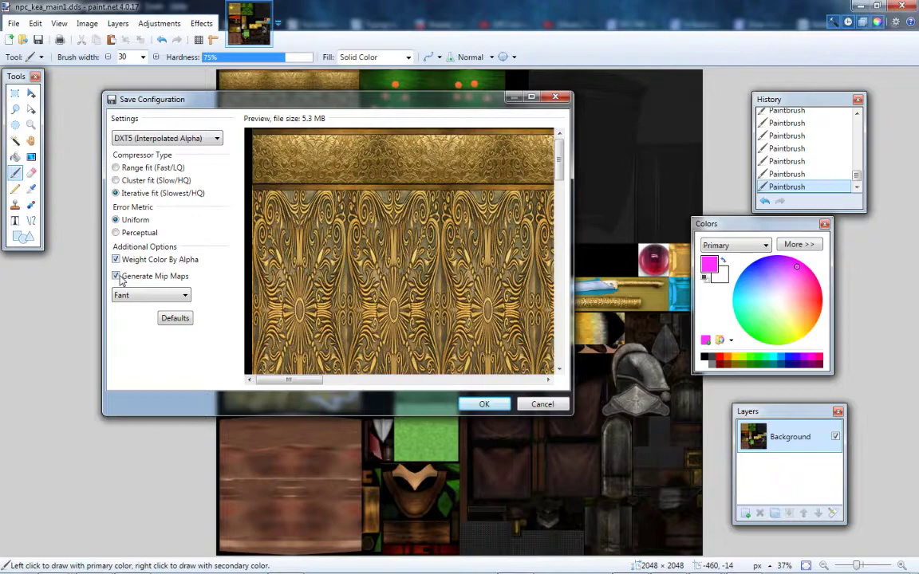
click(133, 296)
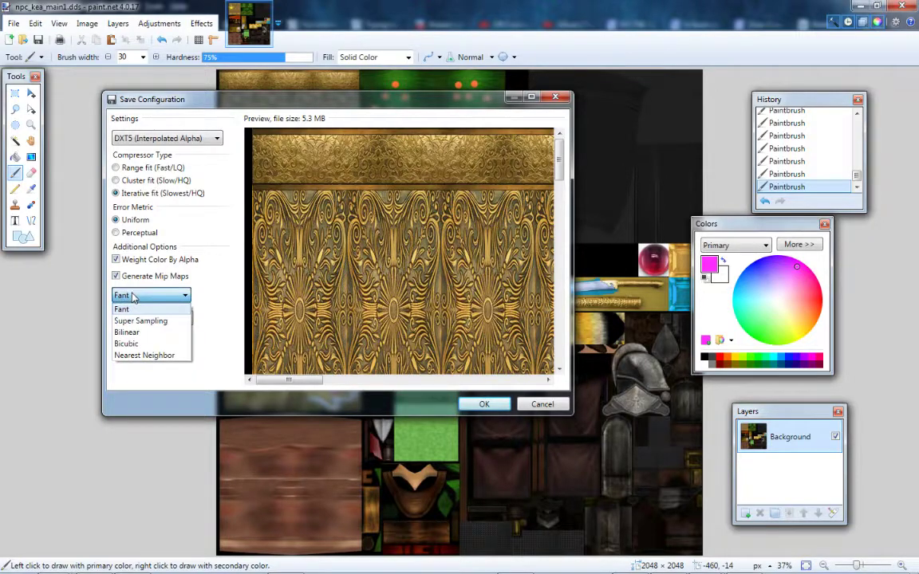
click(134, 297)
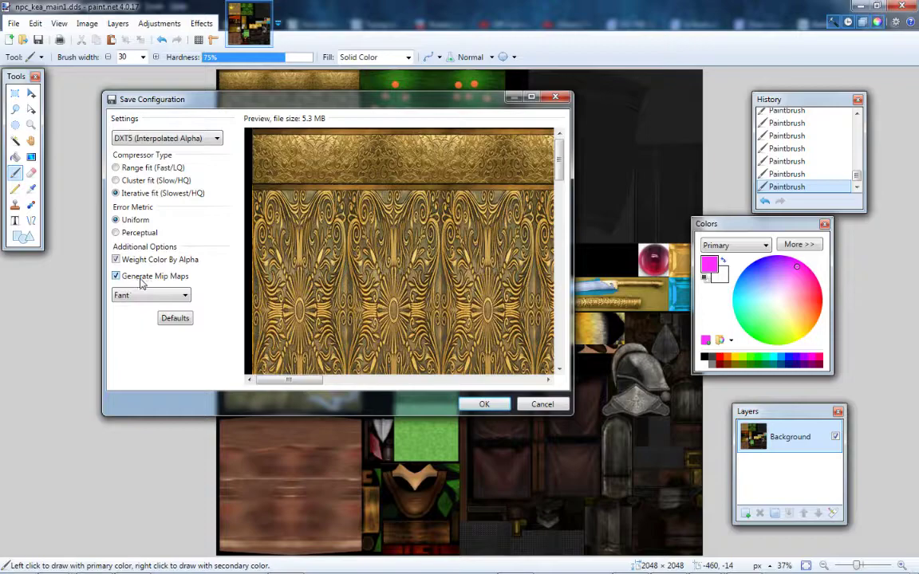
click(486, 407)
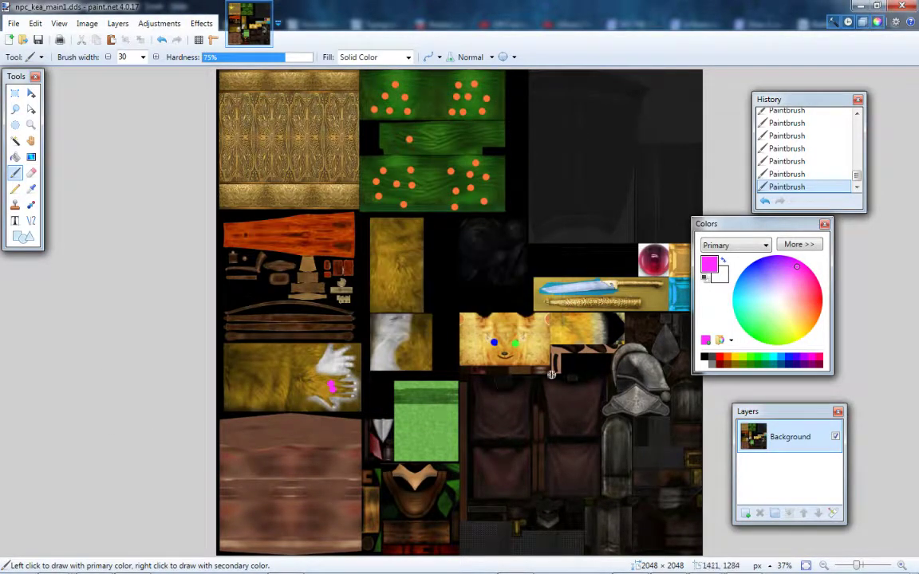
Step: Close the duplicate Texture2DDS Converter window from the taskbar
mouse_move(621, 556)
mouse_move(670, 561)
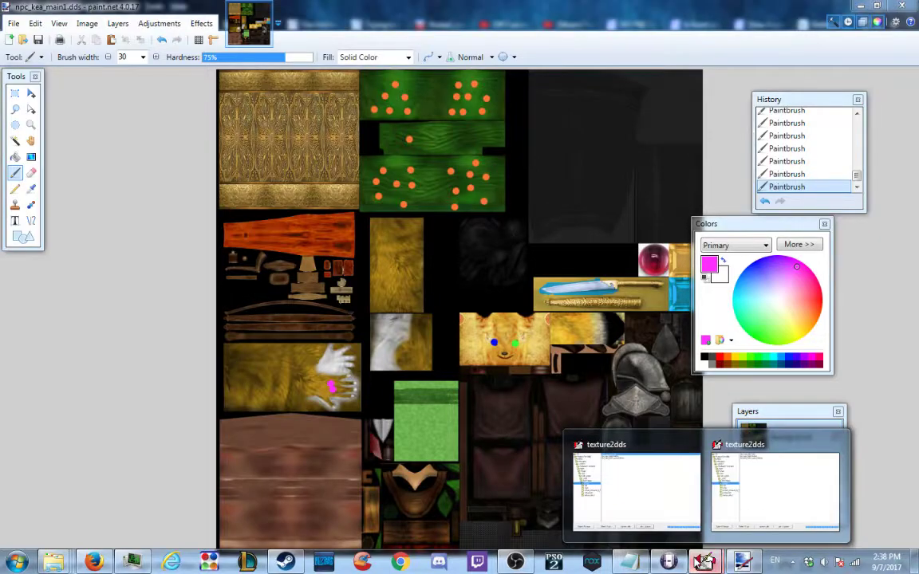
click(835, 444)
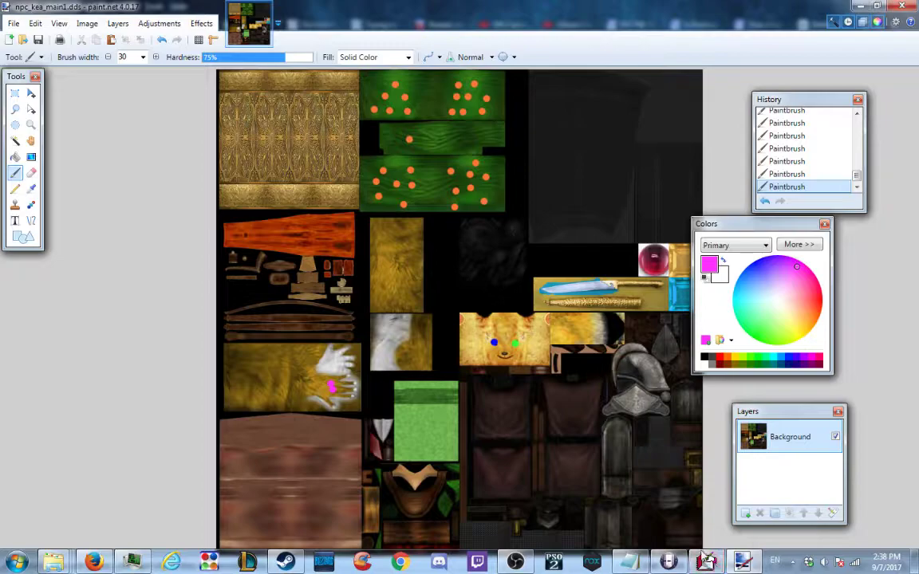
Step: Convert npc_kea_main1.dds from the NPCkeaton textures folder back into a .texture file
click(674, 562)
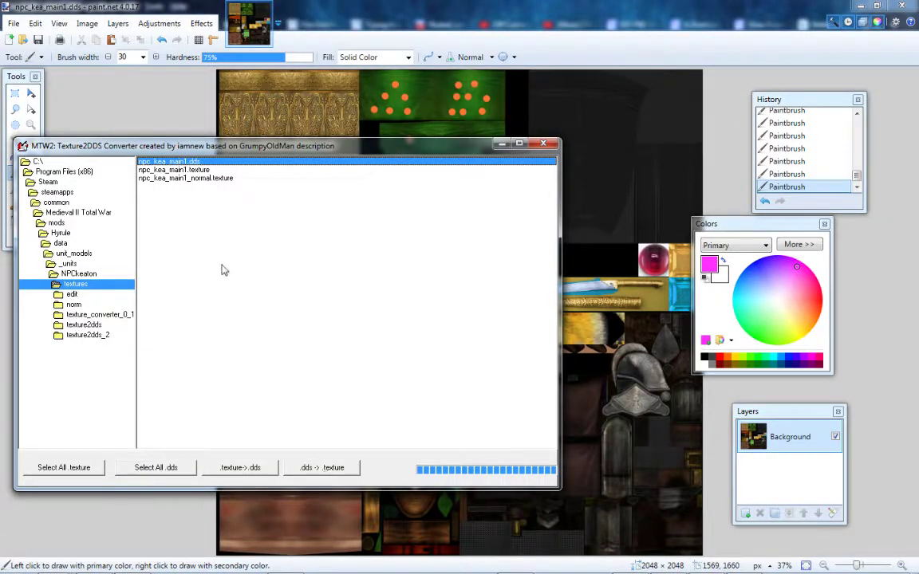
click(345, 472)
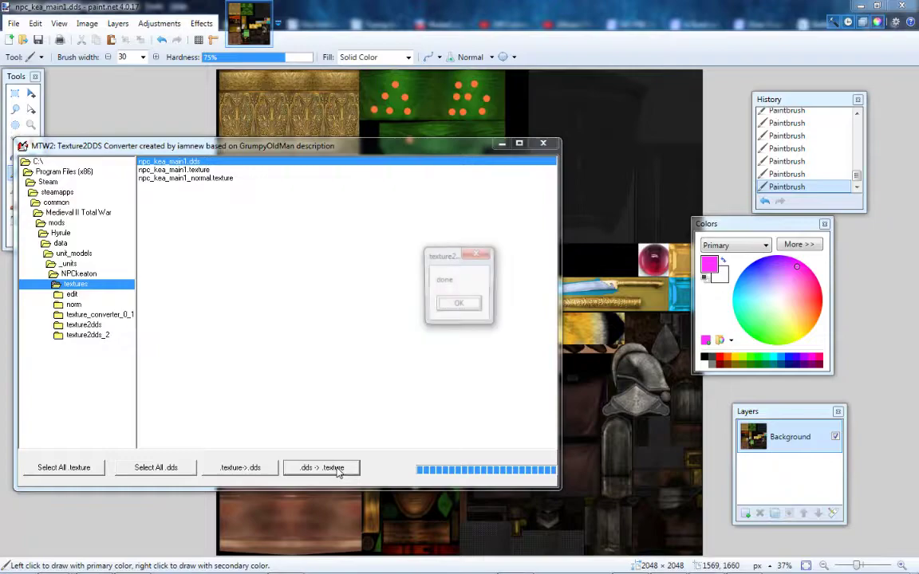
click(459, 306)
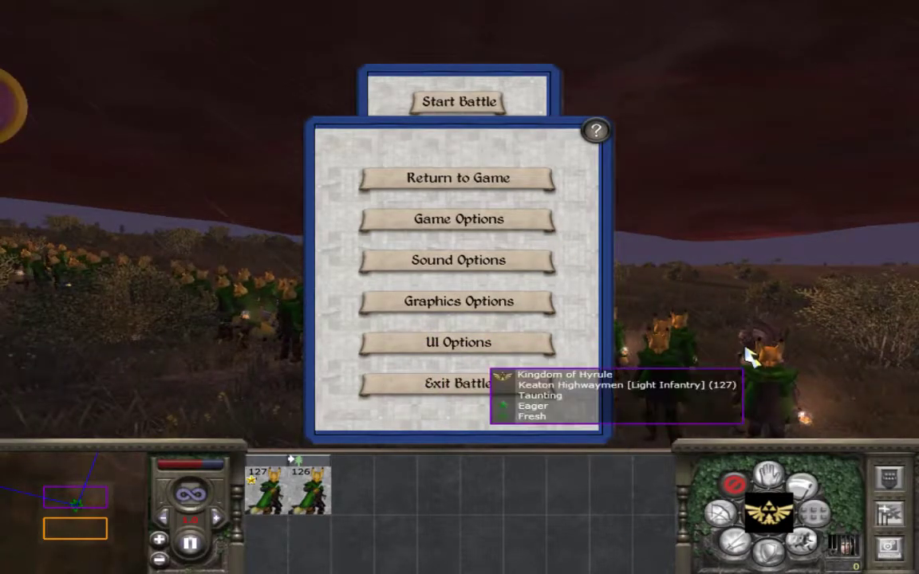
Step: Exit the battle, confirm quitting, and pick Fight this battle again
click(494, 396)
click(436, 248)
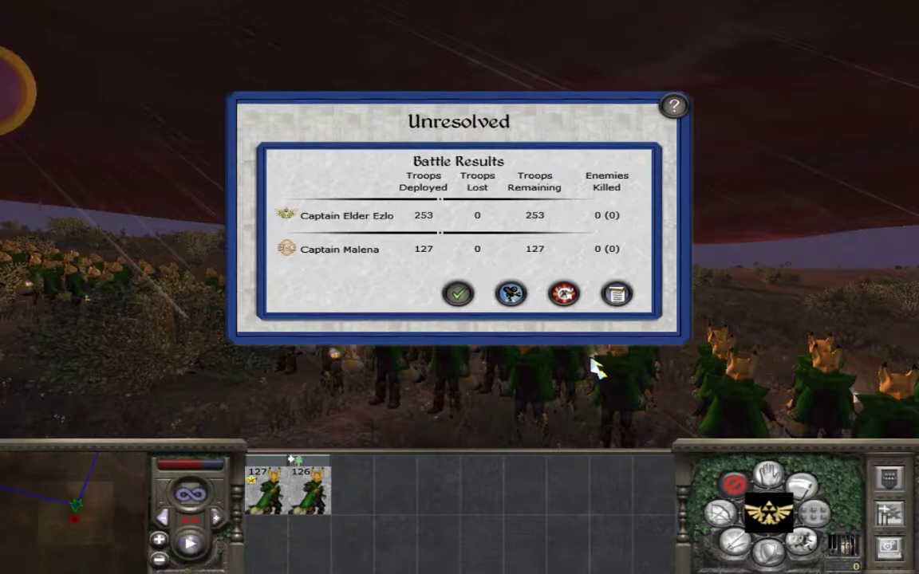
click(569, 297)
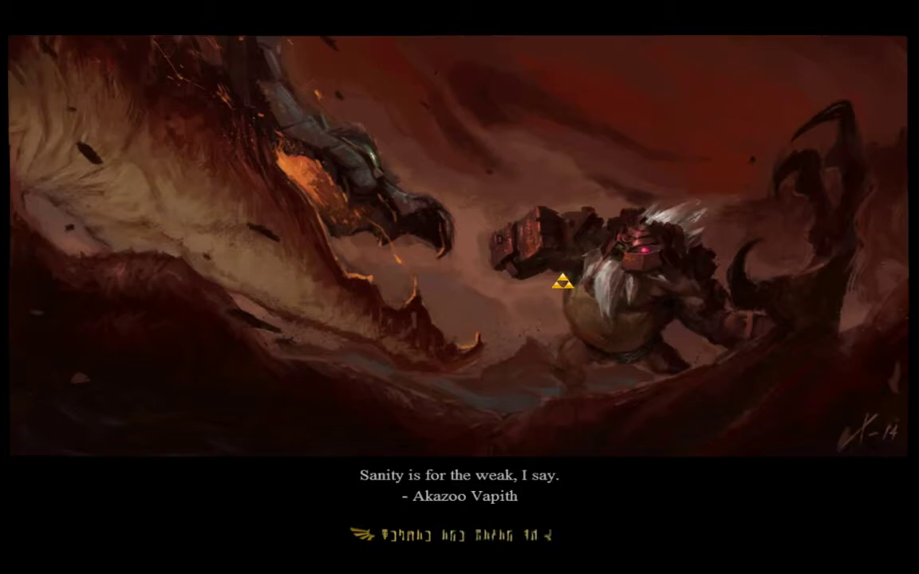
Step: Continue past the loading screen and pan around the two Keaton Highwaymen units (127 and 126 soldiers)
click(456, 127)
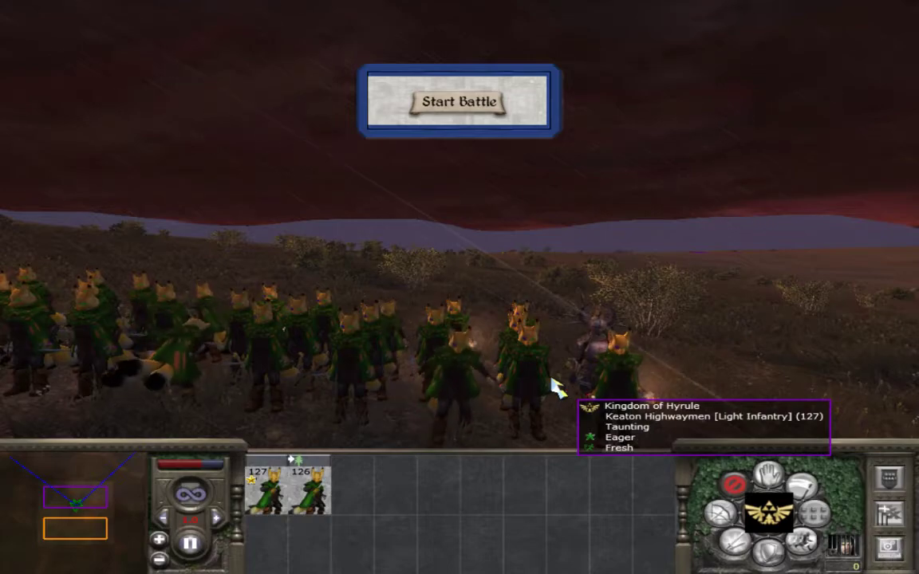
key(a)
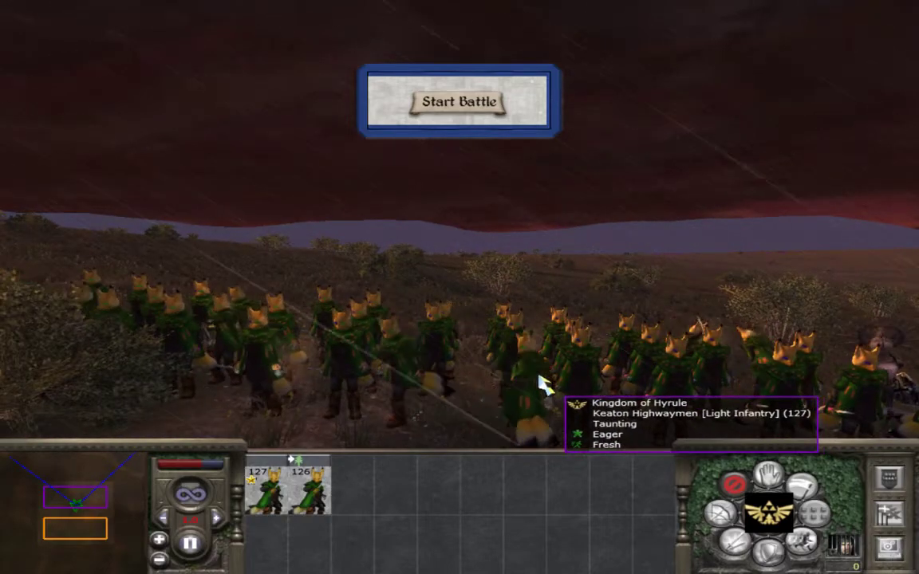
key(a)
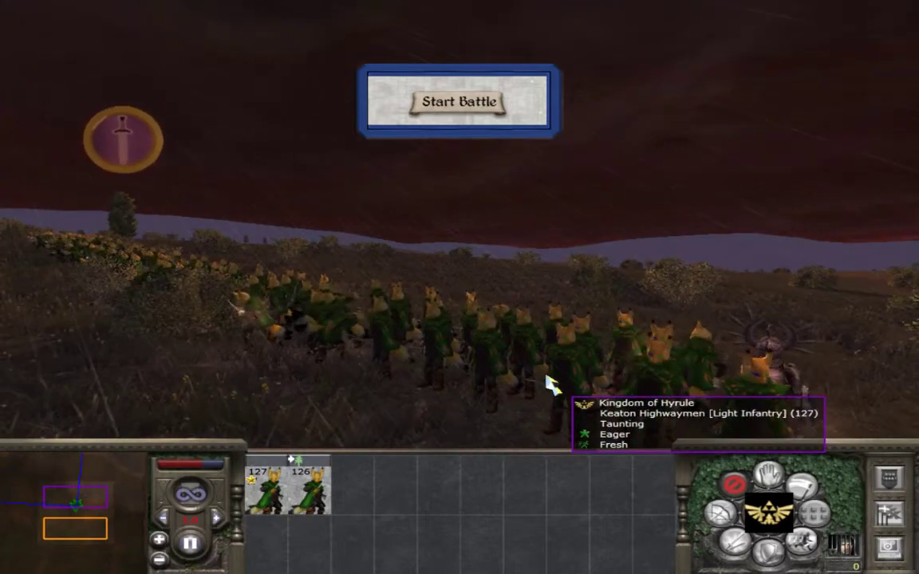
key(d)
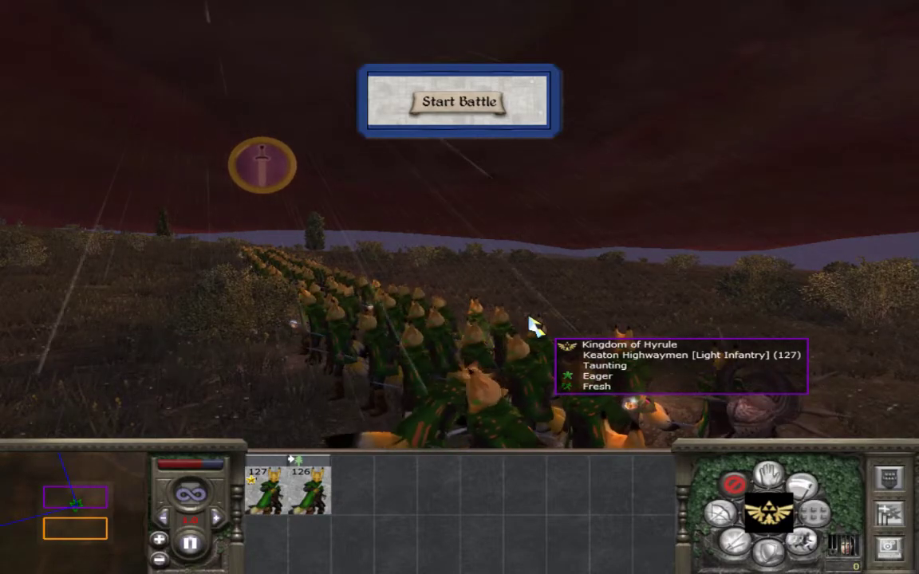
key(a)
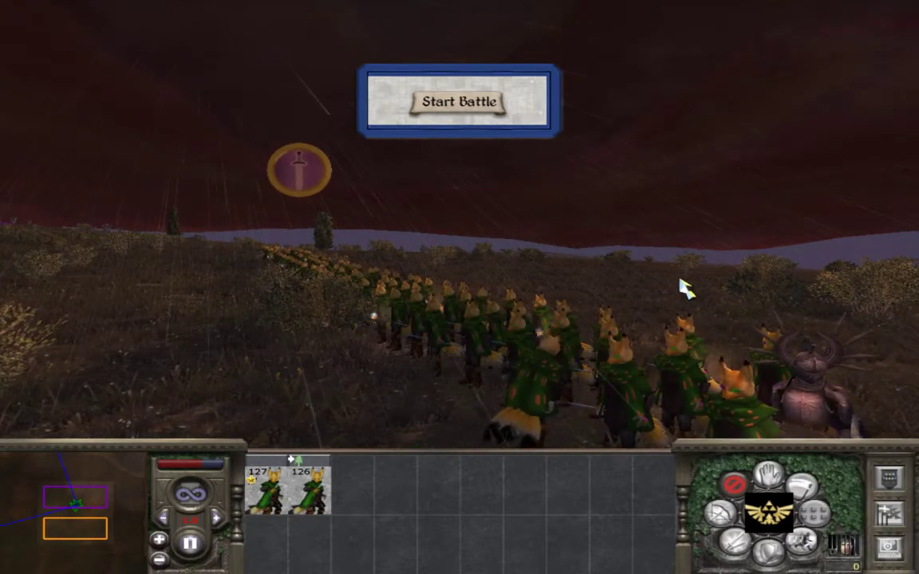